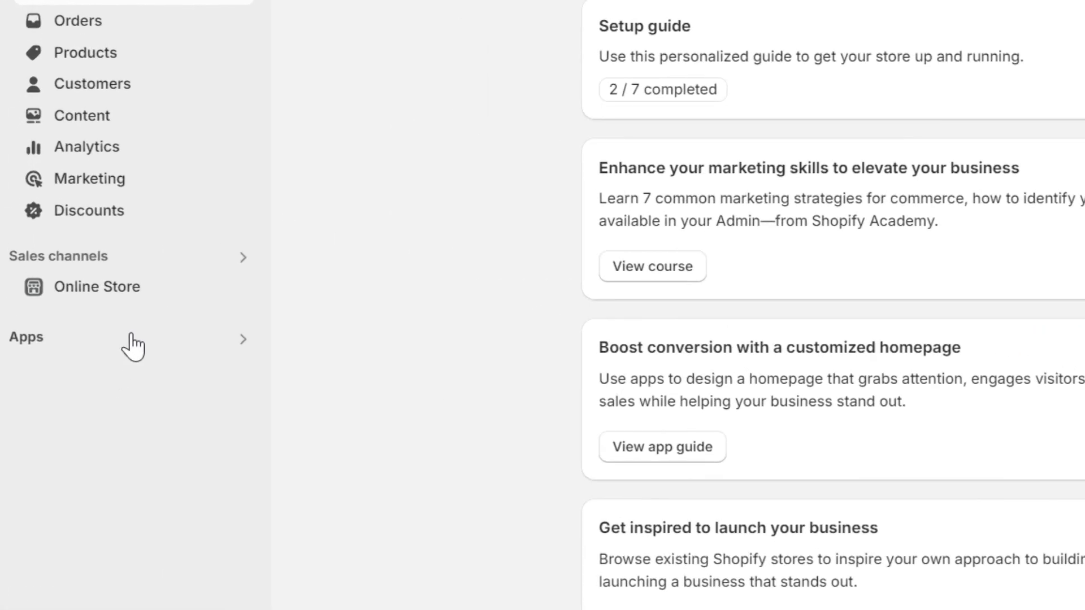
- Launch the EComposer Builder app from Shopify Apps and scroll to its recent layouts
left_click(76, 264)
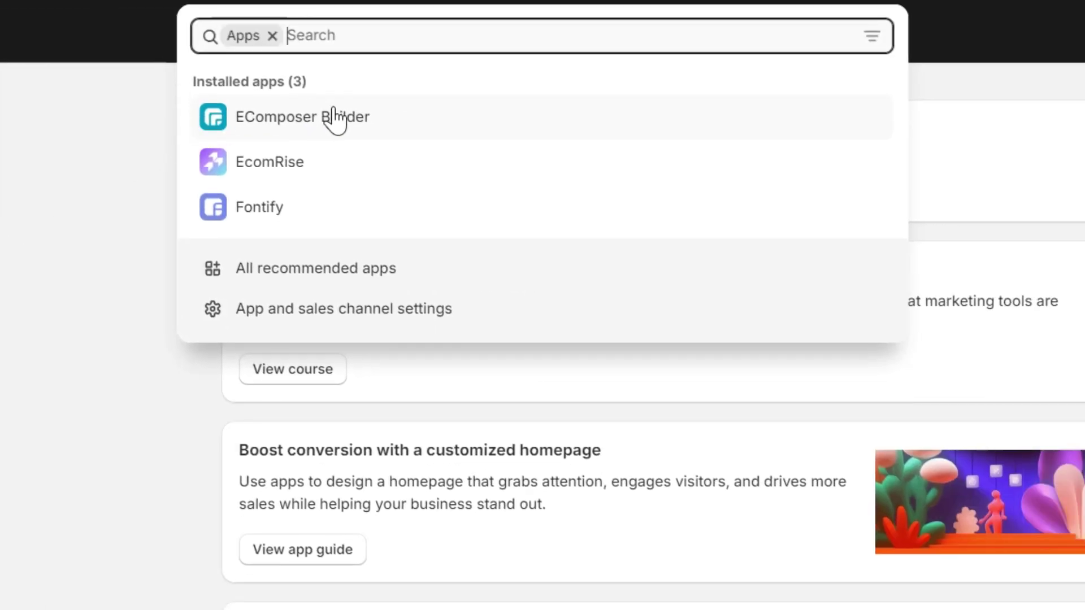
left_click(380, 104)
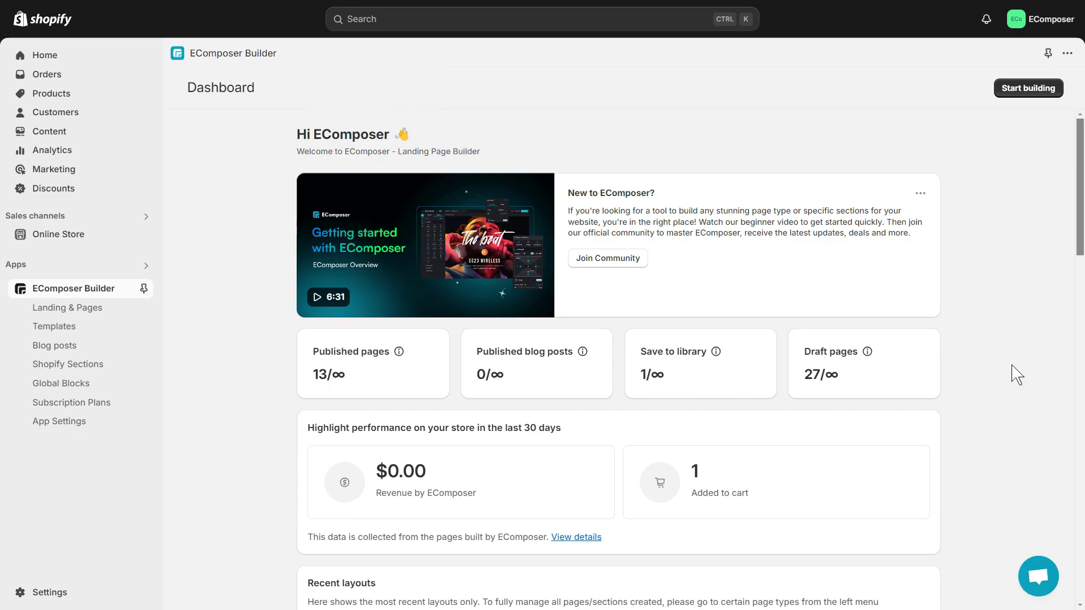
scroll(1017, 374, "down", 7)
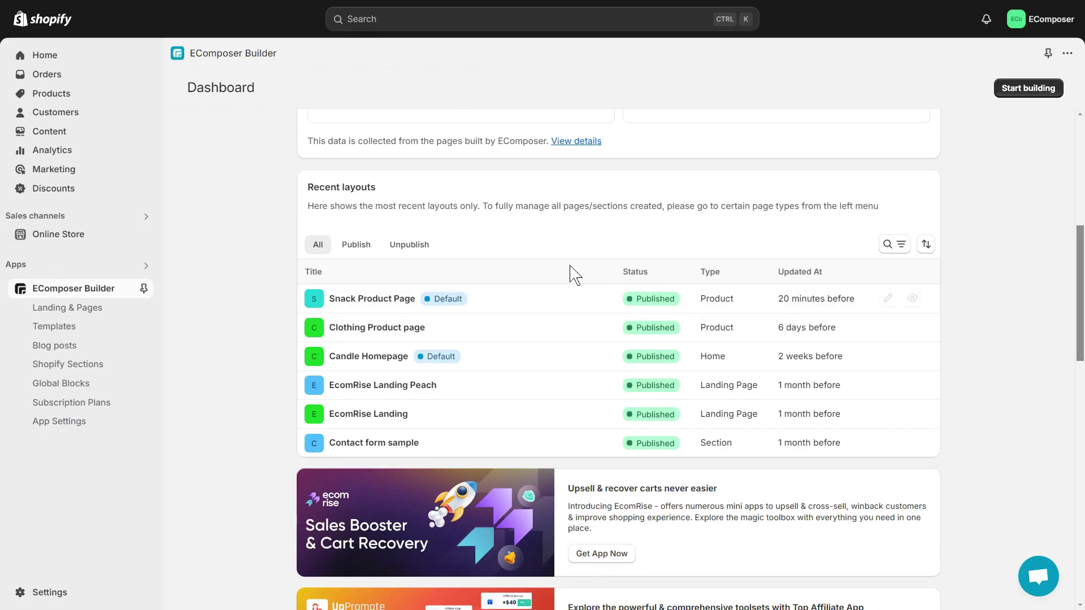
- Open the Snack Product Page layout and insert an empty section below the hero
left_click(390, 300)
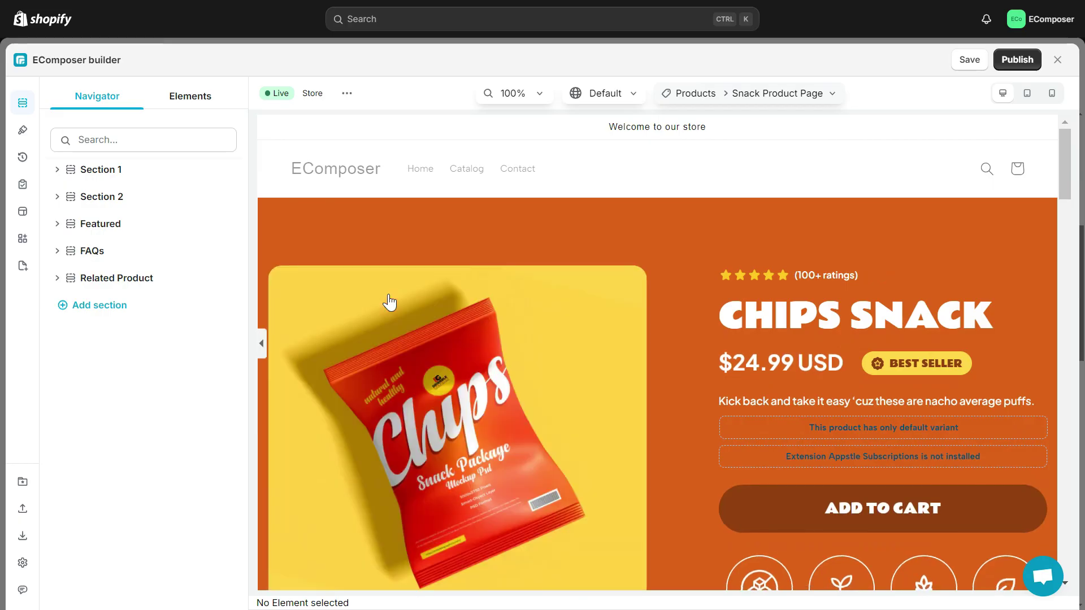
scroll(389, 302, "down", 9)
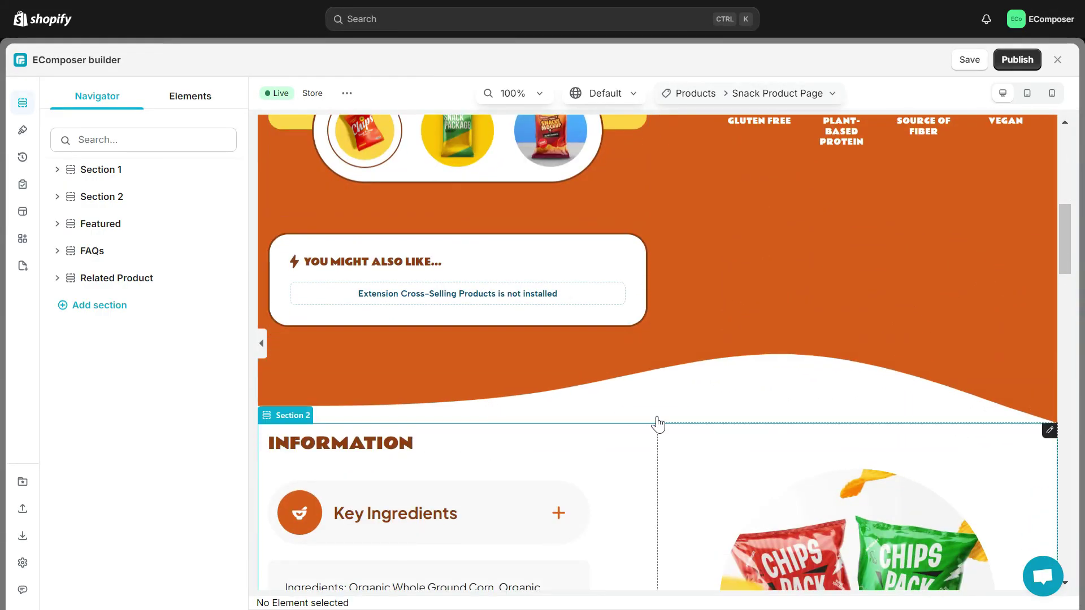
left_click(671, 424)
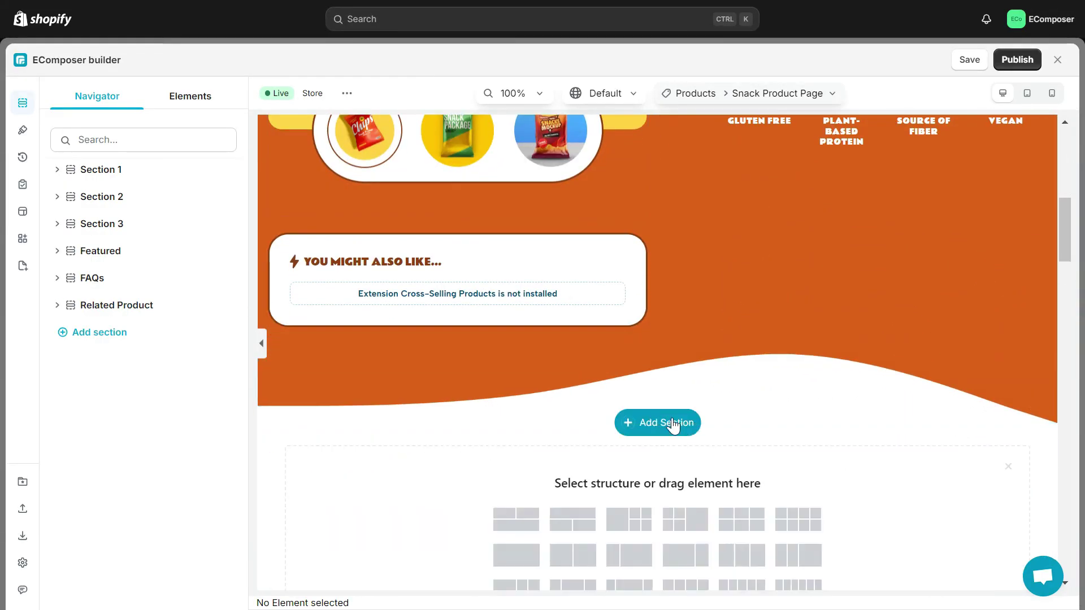
- Drag a Masonry Layout from the Advanced elements into the empty section
scroll(467, 484, "down", 3)
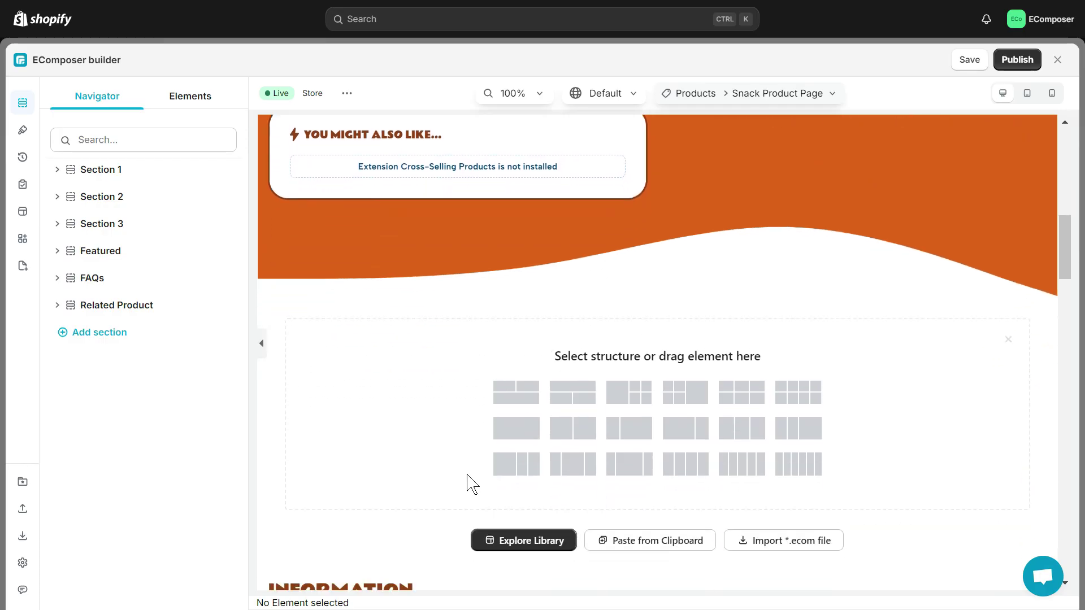
left_click(209, 94)
left_click(113, 199)
left_click_drag(172, 346, 575, 331)
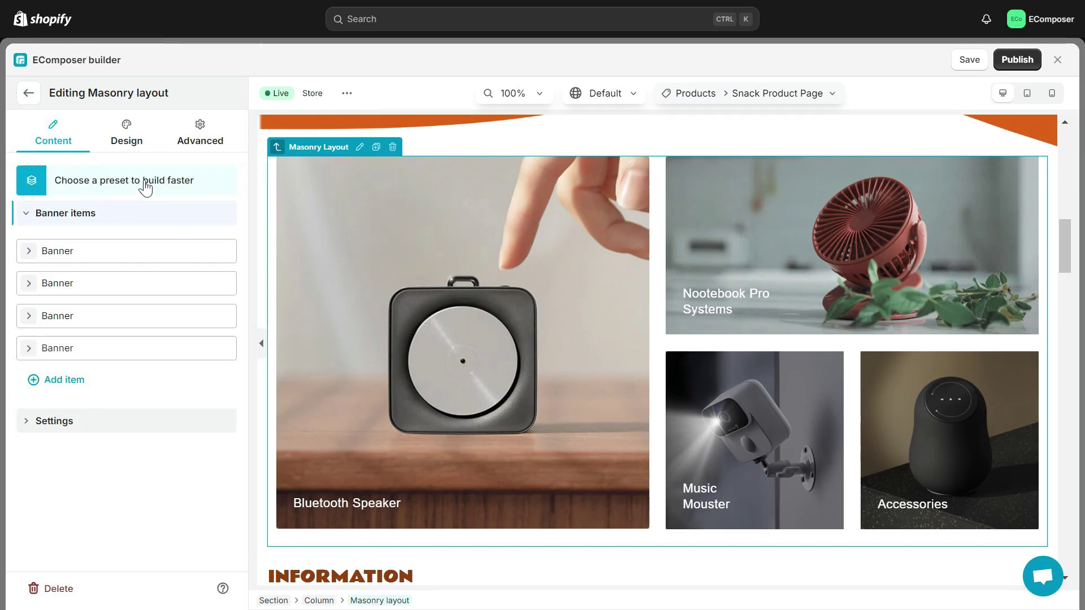
- Try the Masonry Banner Presets and Masonry presets 4, then undo back to the original banners
left_click(198, 182)
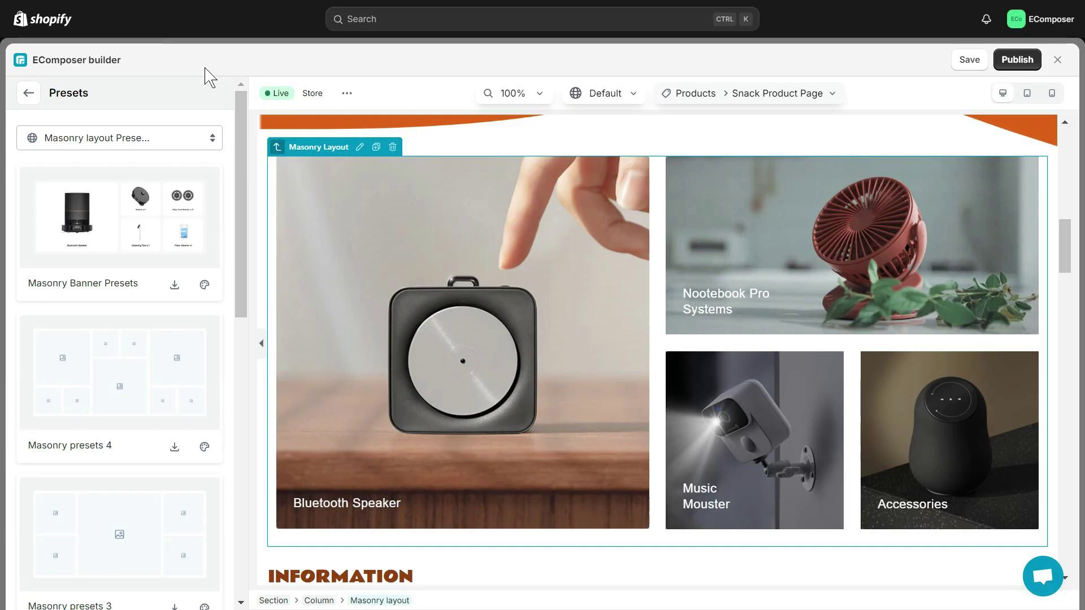
left_click(174, 288)
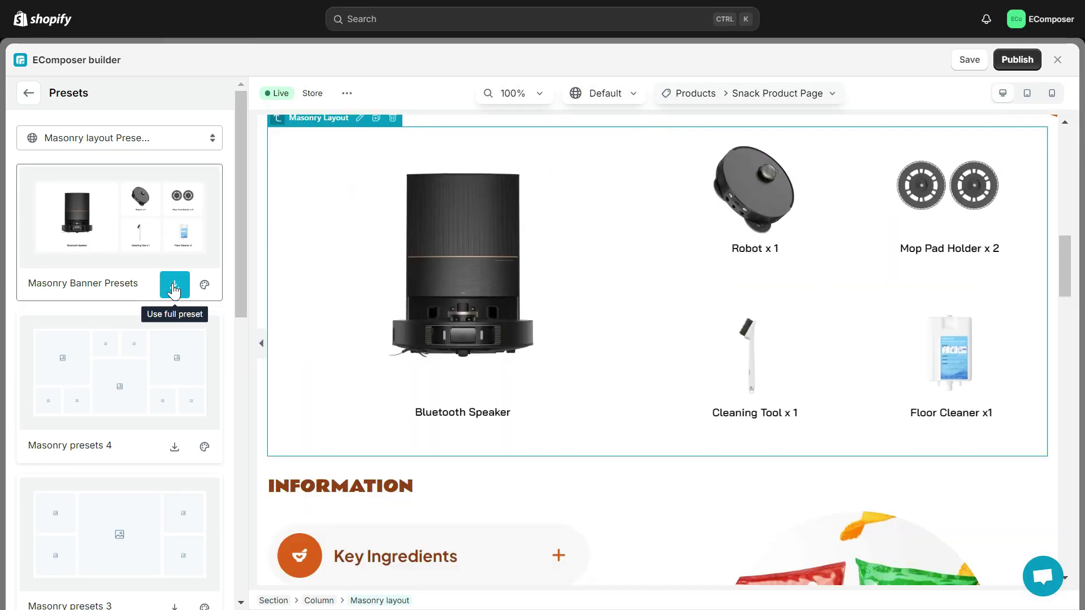
left_click(174, 448)
scroll(171, 458, "down", 15)
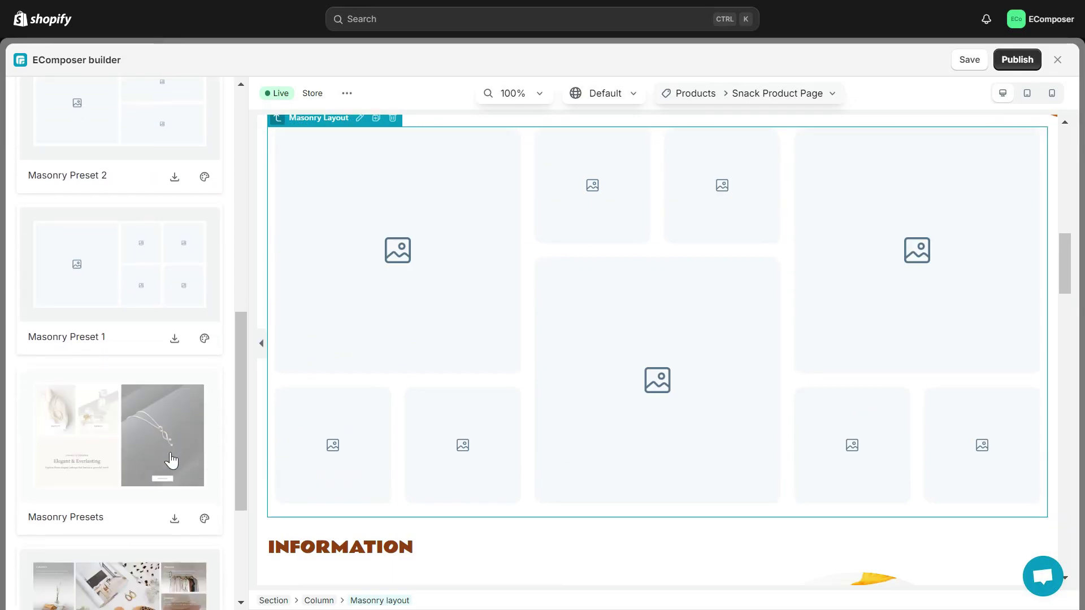
scroll(171, 462, "up", 15)
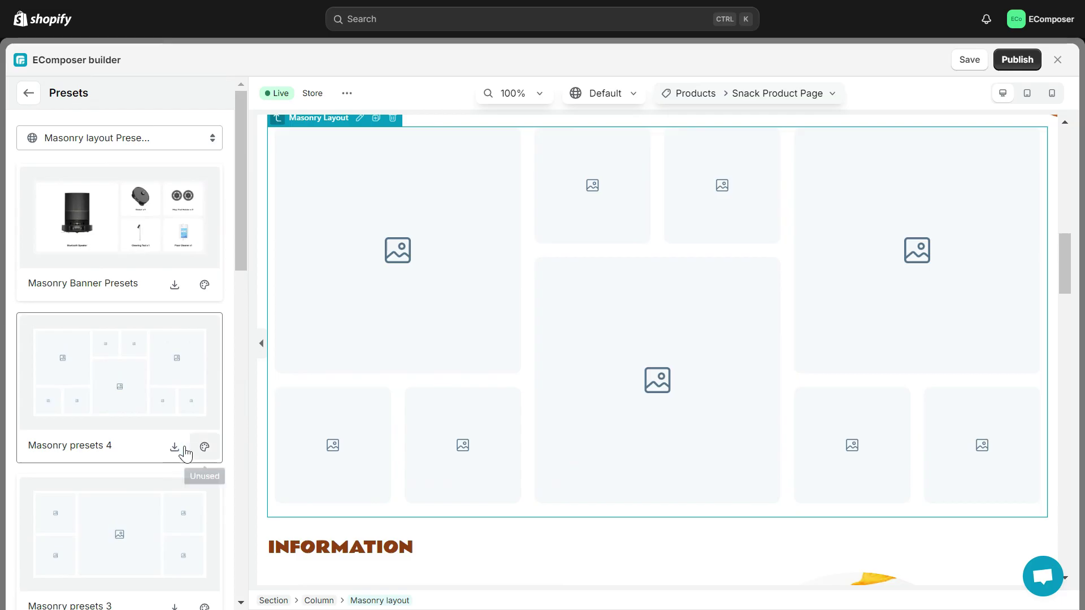
key("ctrl+z")
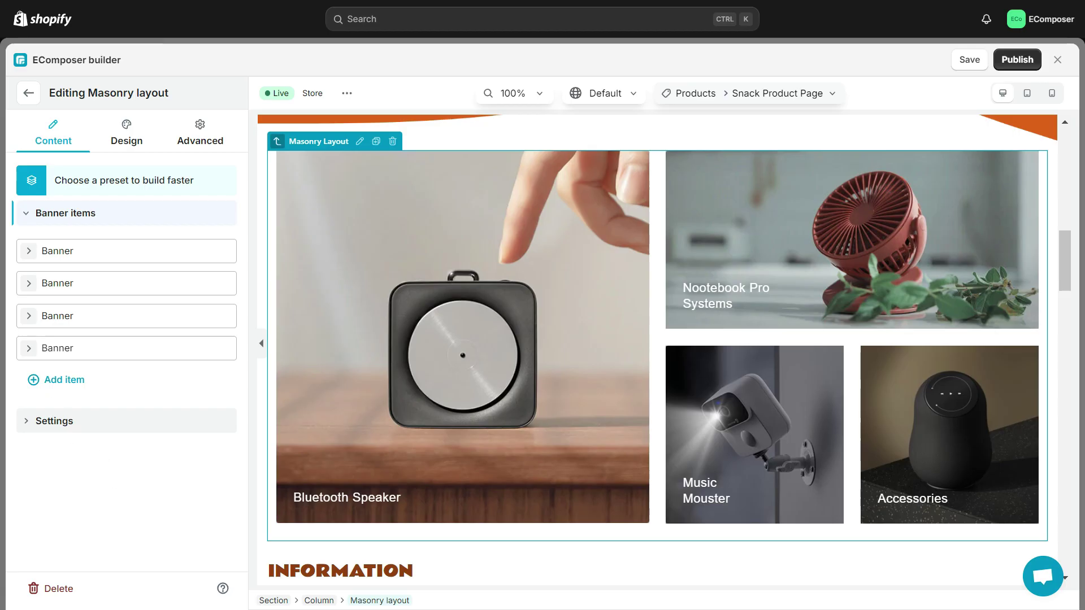
- Rename the first banner item to 'Potato snack'
left_click(116, 251)
scroll(148, 450, "down", 2)
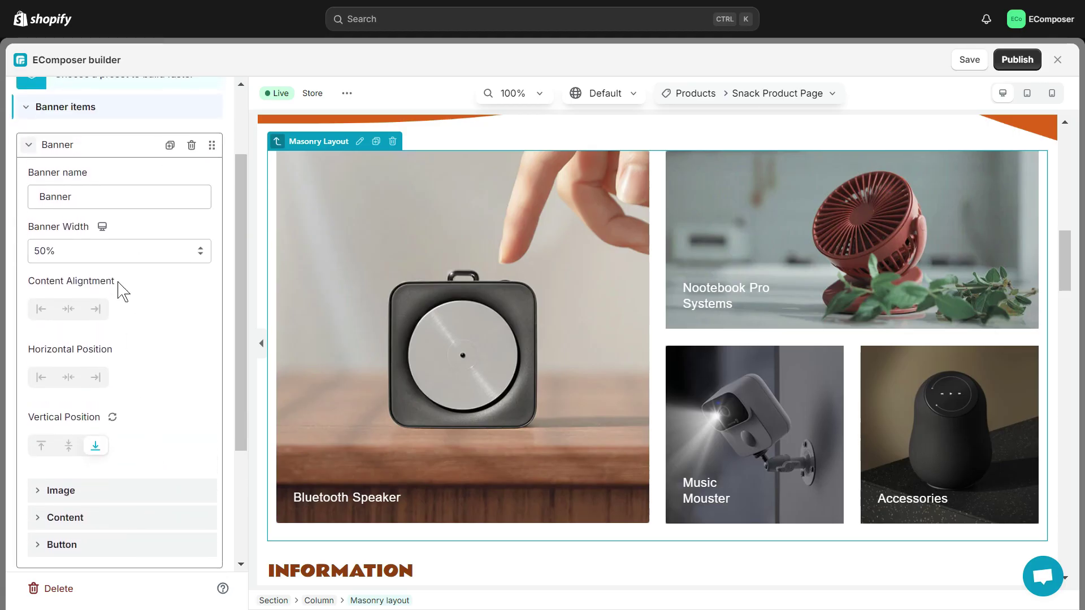
double_click(108, 195)
type("Potato")
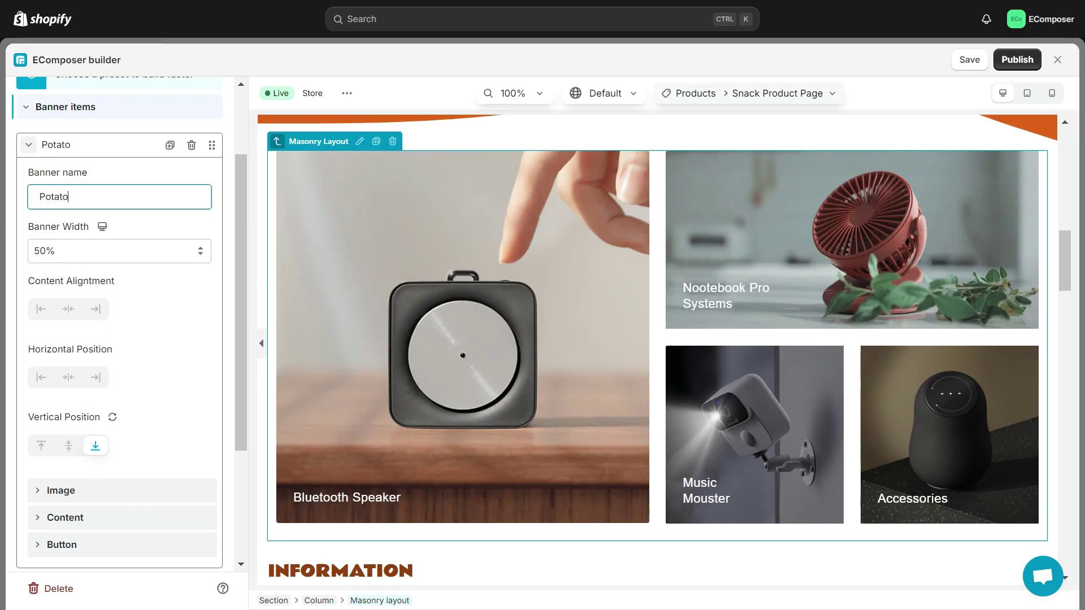
type(" snack")
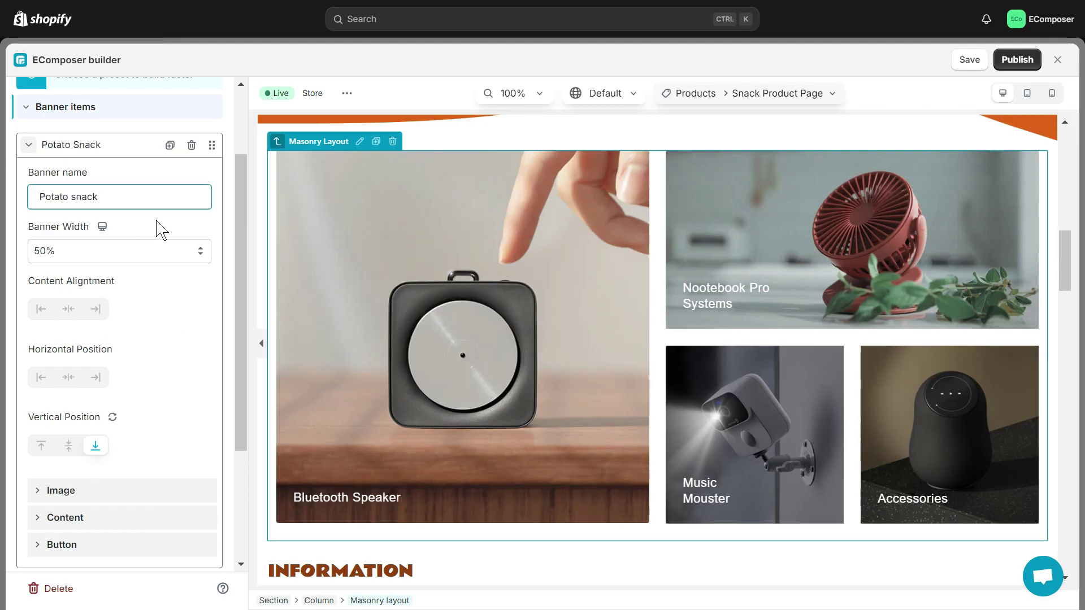
- Try 41.6% and 66.6% banner widths, leaving the width at 50%
left_click(148, 253)
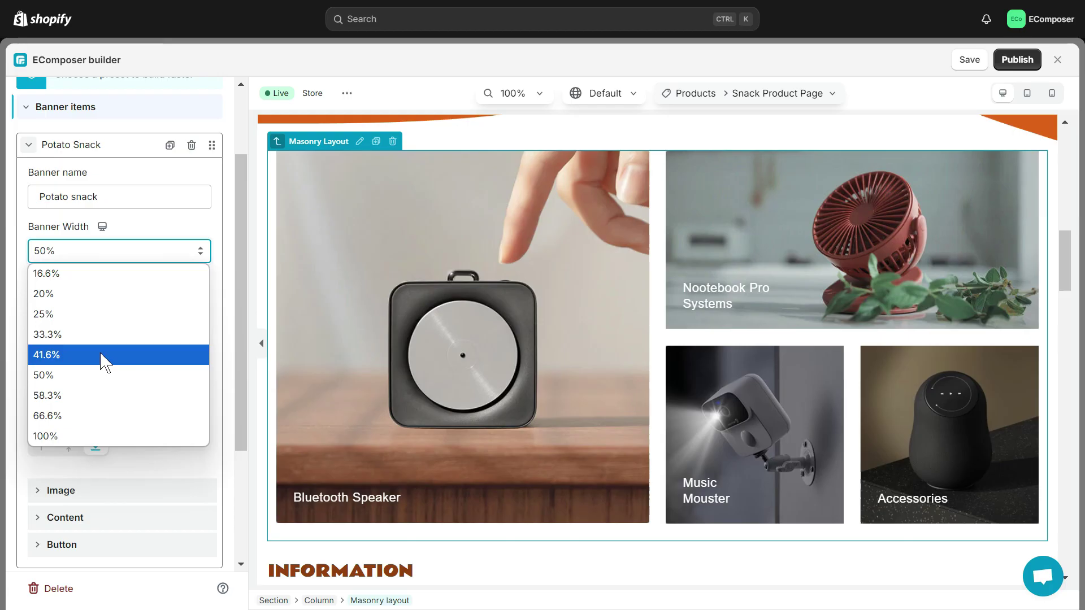
left_click(105, 362)
left_click(117, 250)
left_click(97, 378)
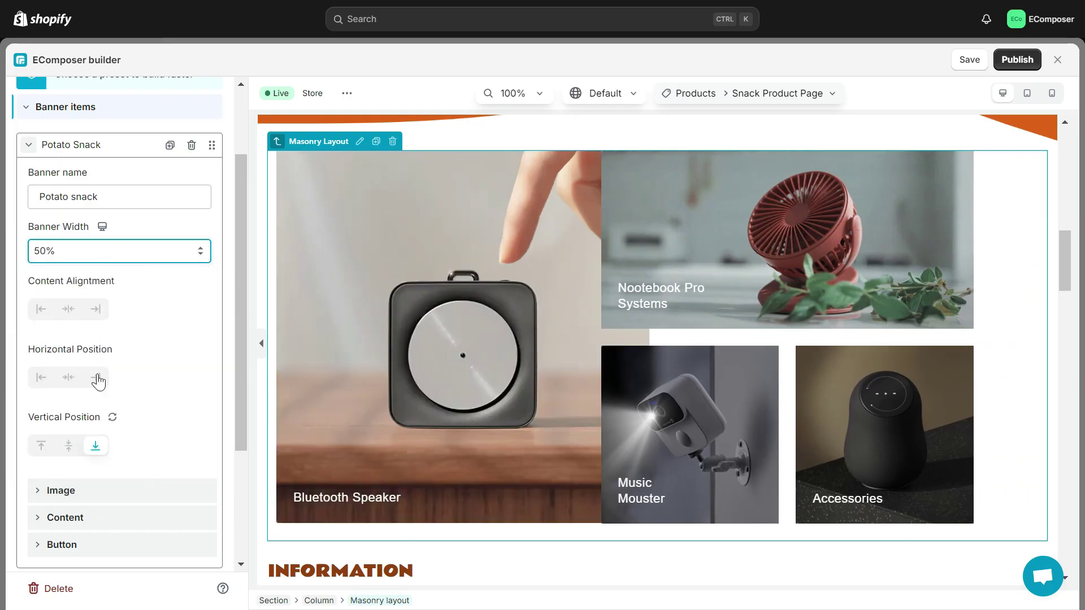
left_click(117, 250)
left_click(119, 414)
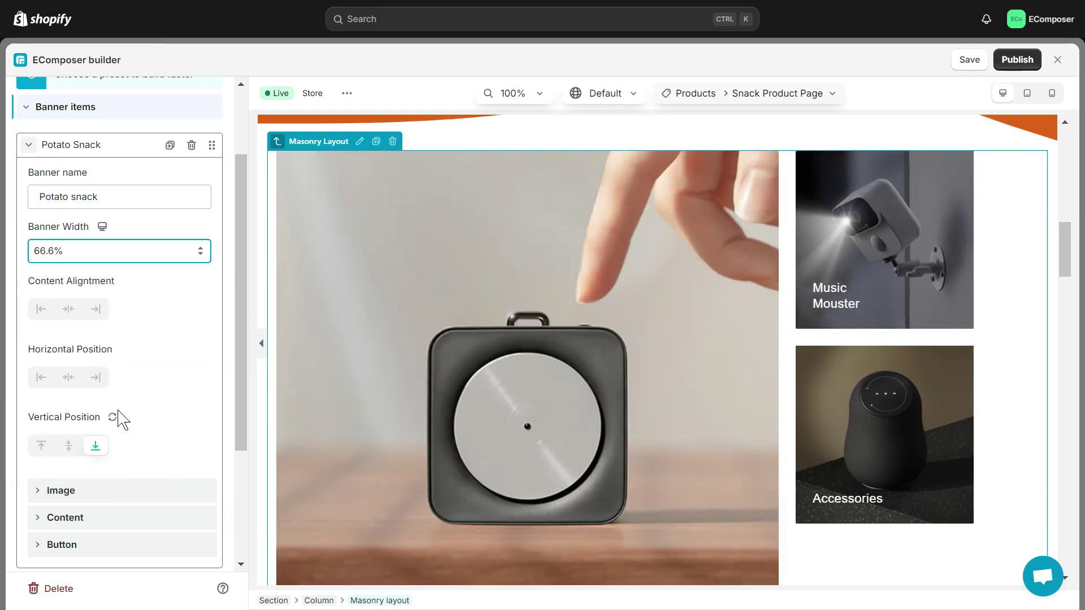
left_click(143, 254)
left_click(114, 376)
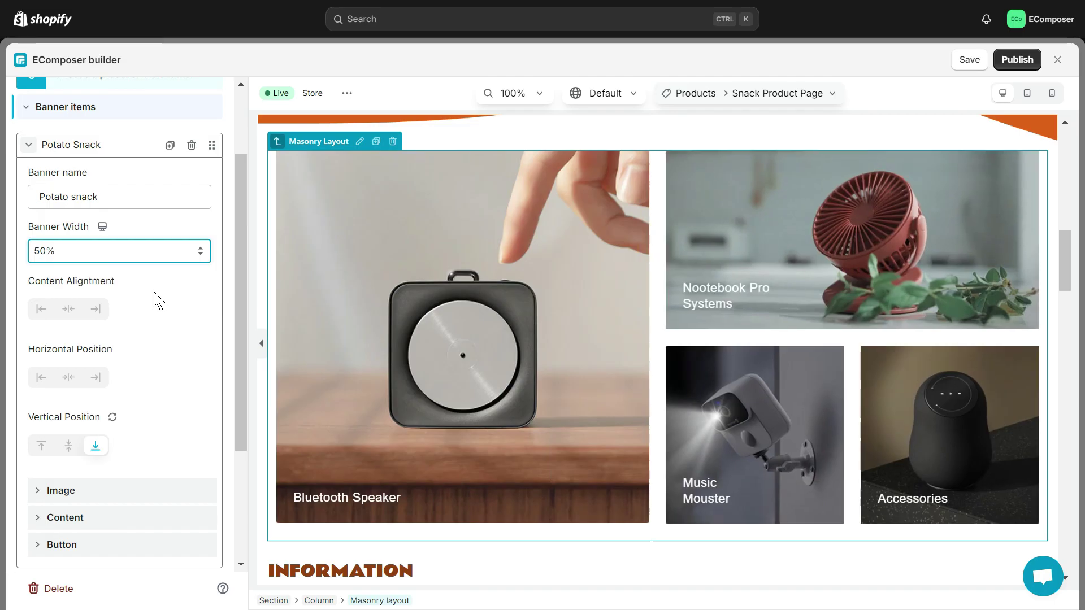
- Try left, centre and right content alignment, then clear the alignment setting
left_click(39, 310)
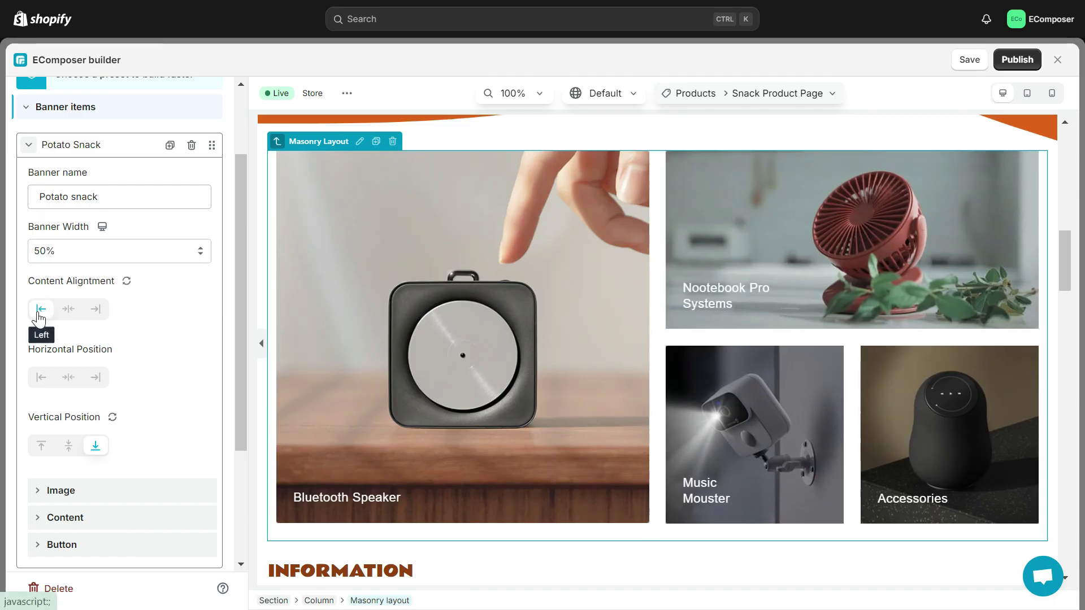
left_click(70, 308)
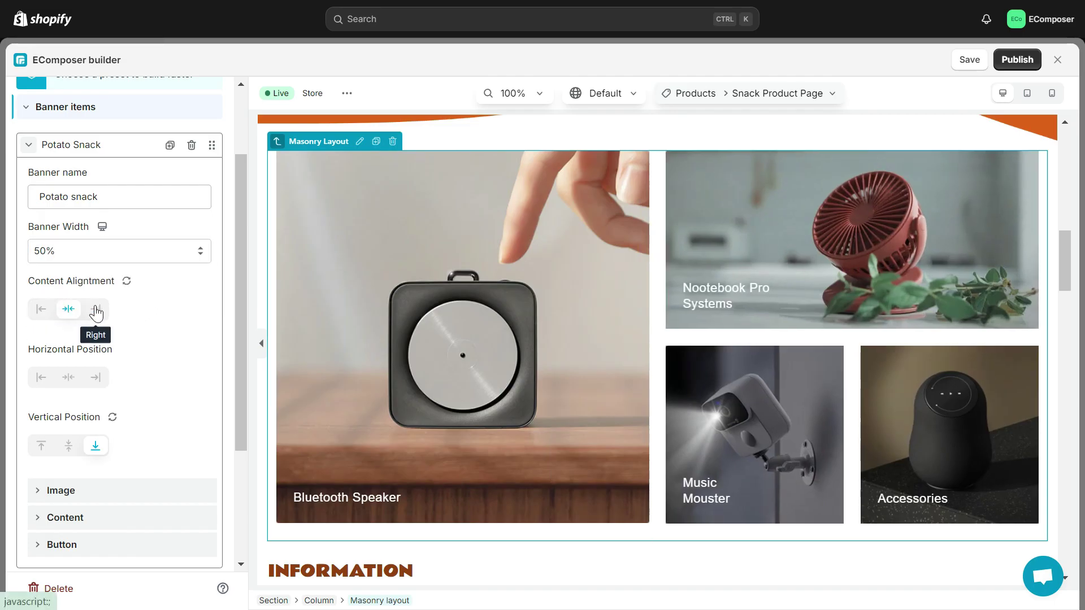
left_click(96, 311)
left_click(126, 281)
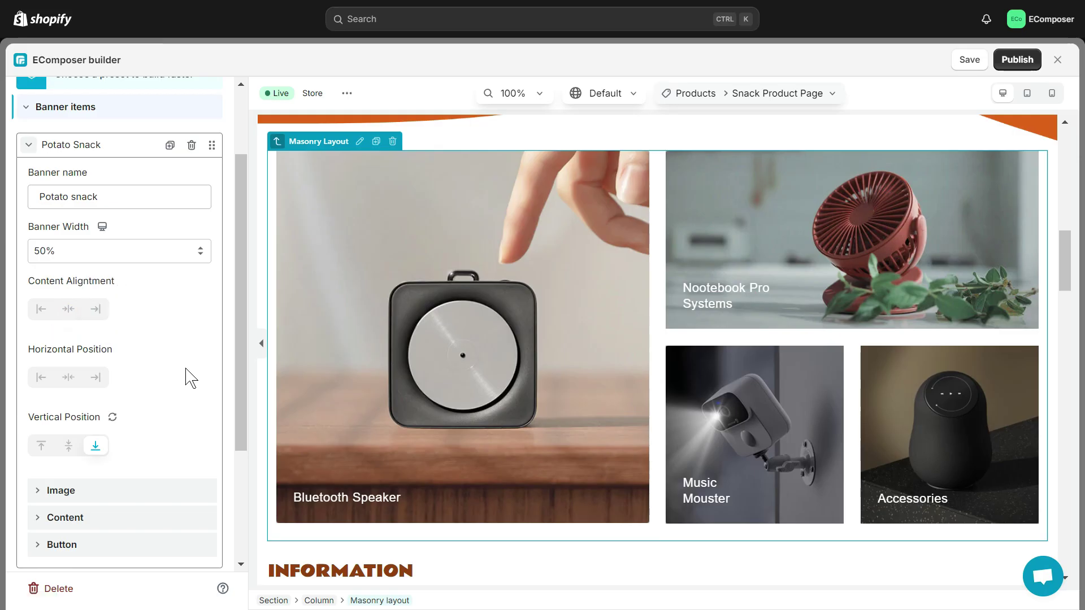
- Test horizontal and vertical label positions, ending with the label at the bottom
left_click(41, 378)
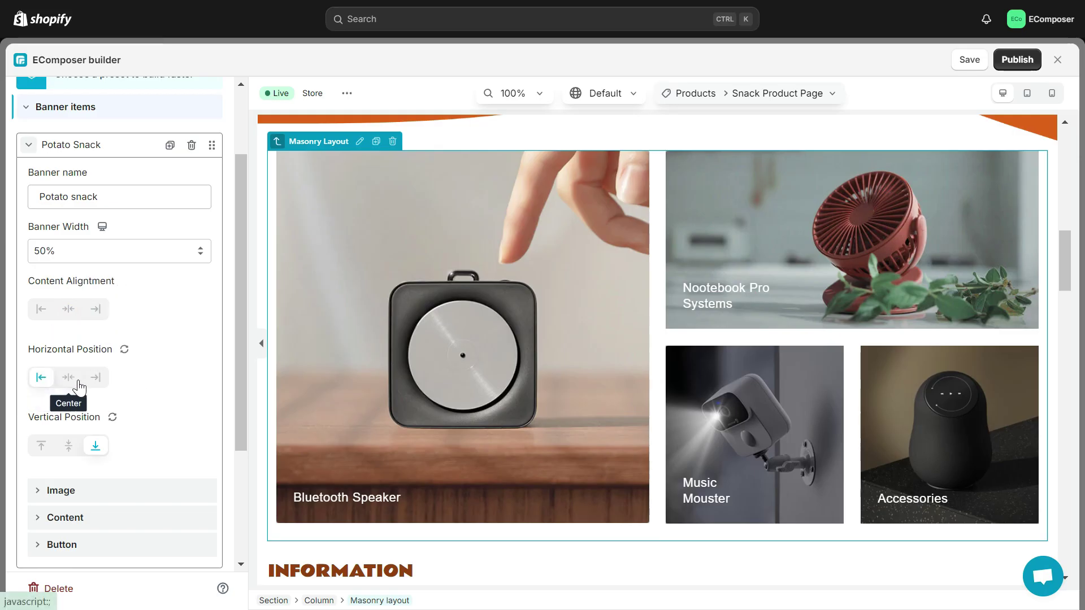
left_click(78, 383)
left_click(102, 386)
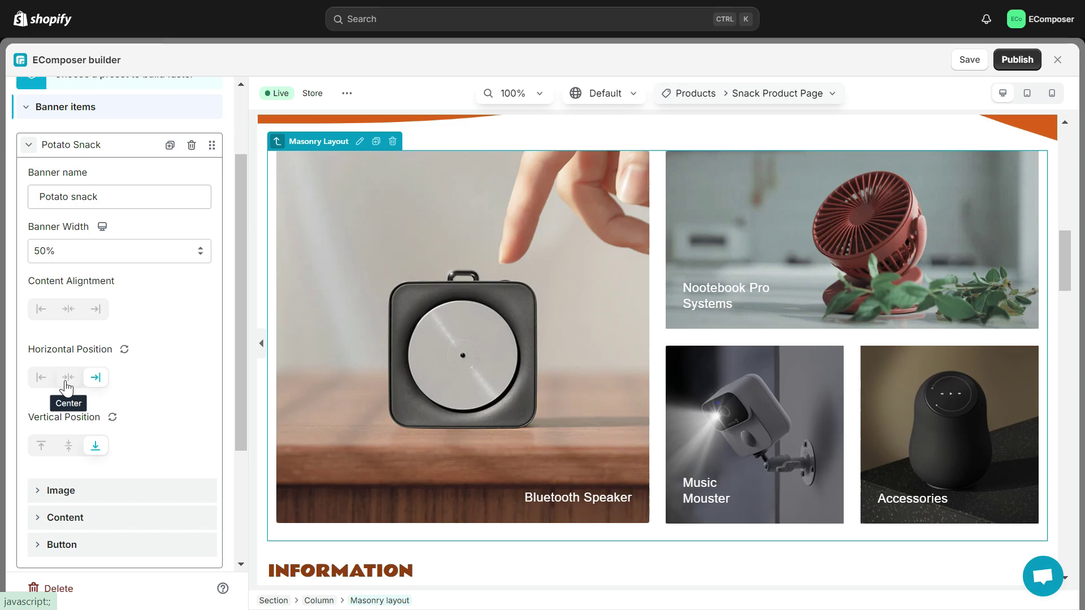
left_click(65, 380)
left_click(126, 351)
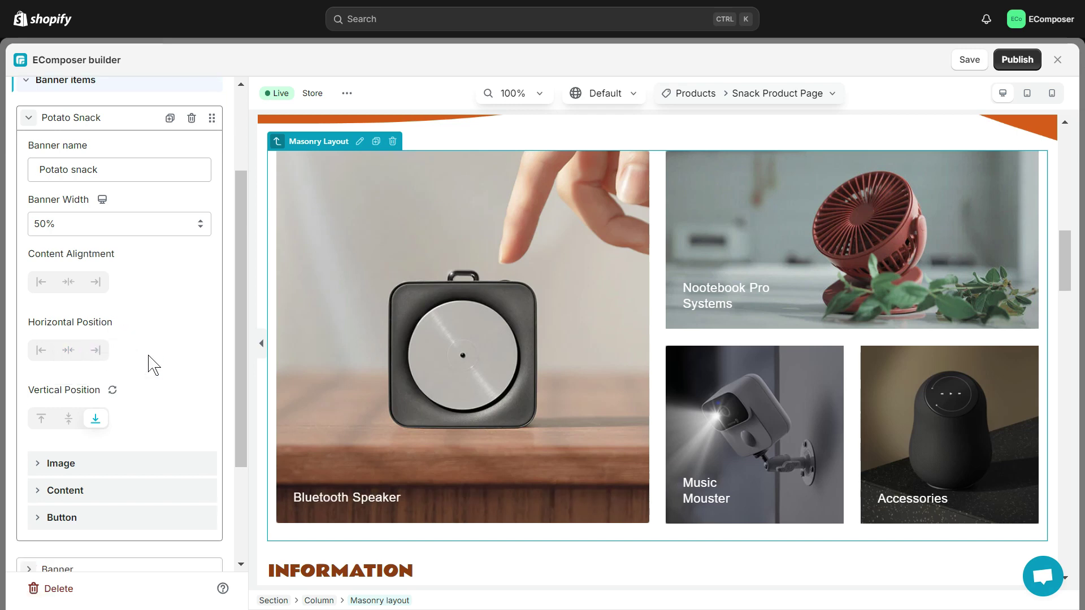
scroll(149, 363, "down", 1)
left_click(42, 390)
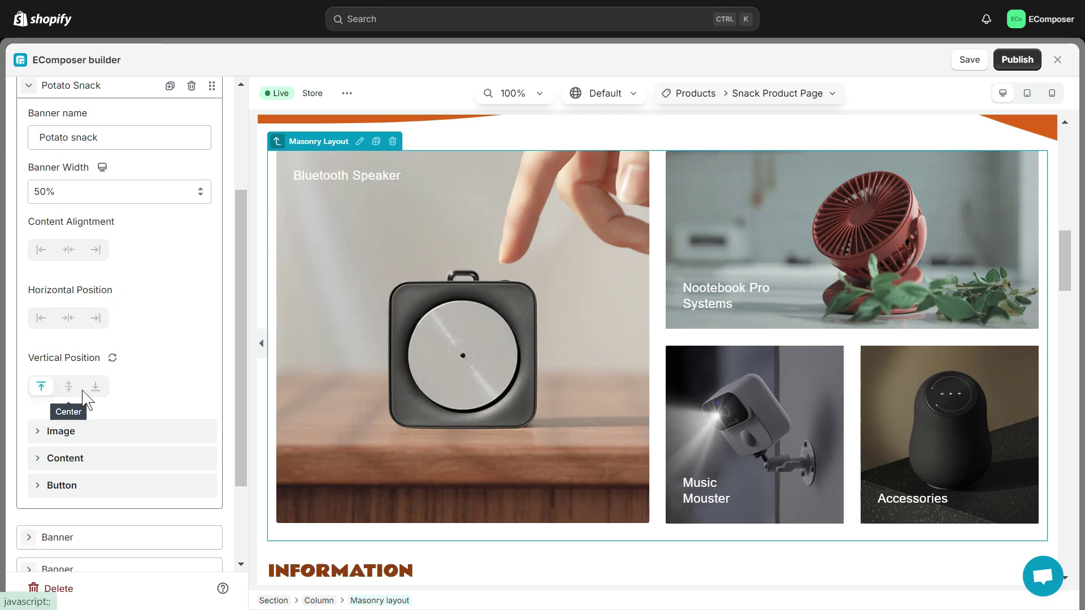
left_click(69, 390)
left_click(94, 390)
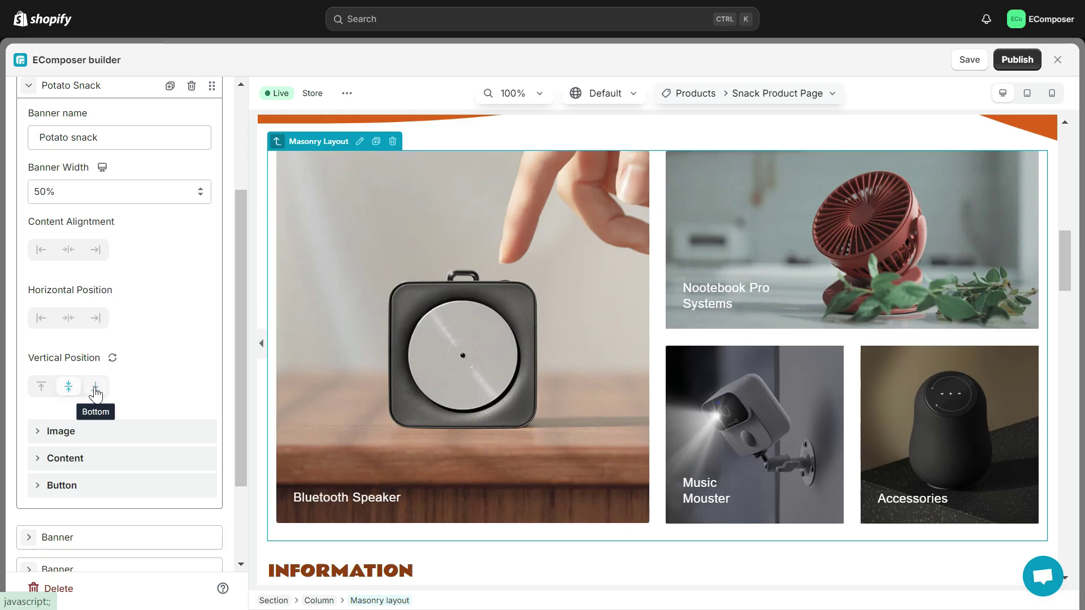
scroll(150, 362, "up", 1)
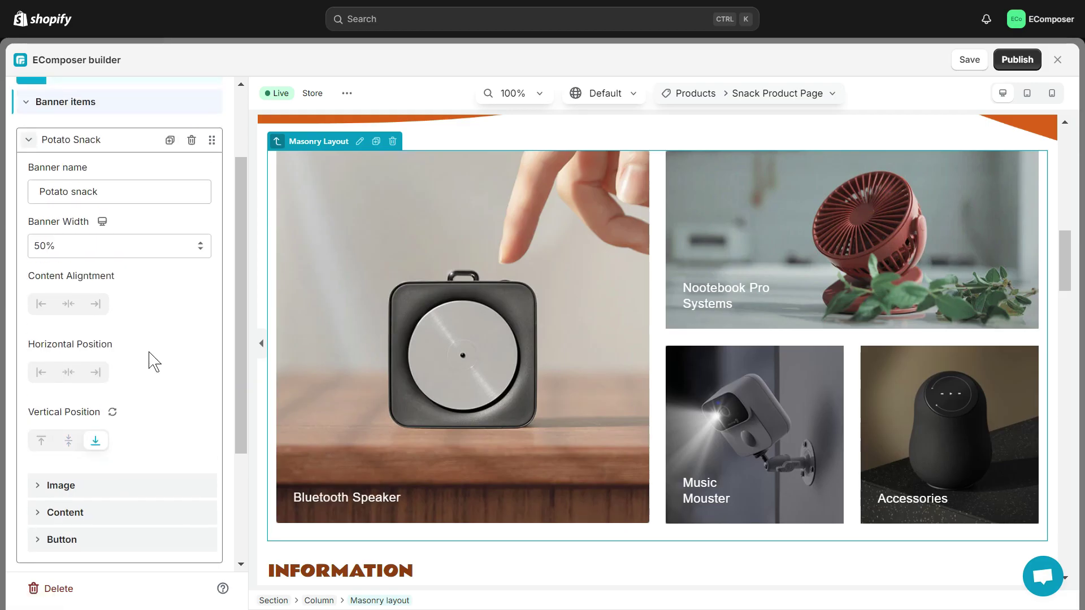
- Replace the banner's speaker image with the paper-bag potato chips photo from Uploaded images
left_click(89, 487)
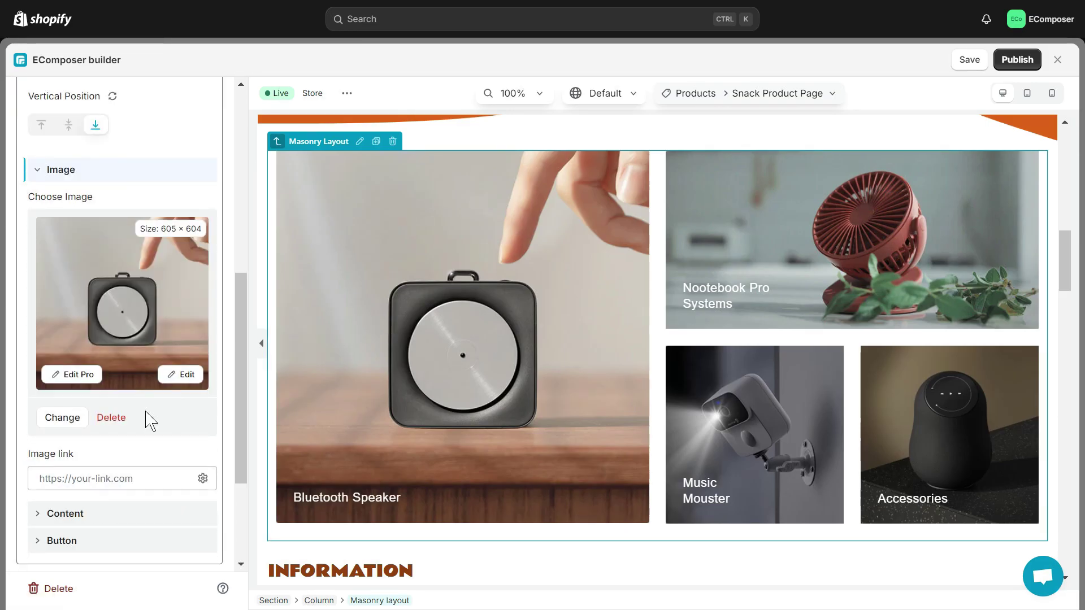
left_click(63, 416)
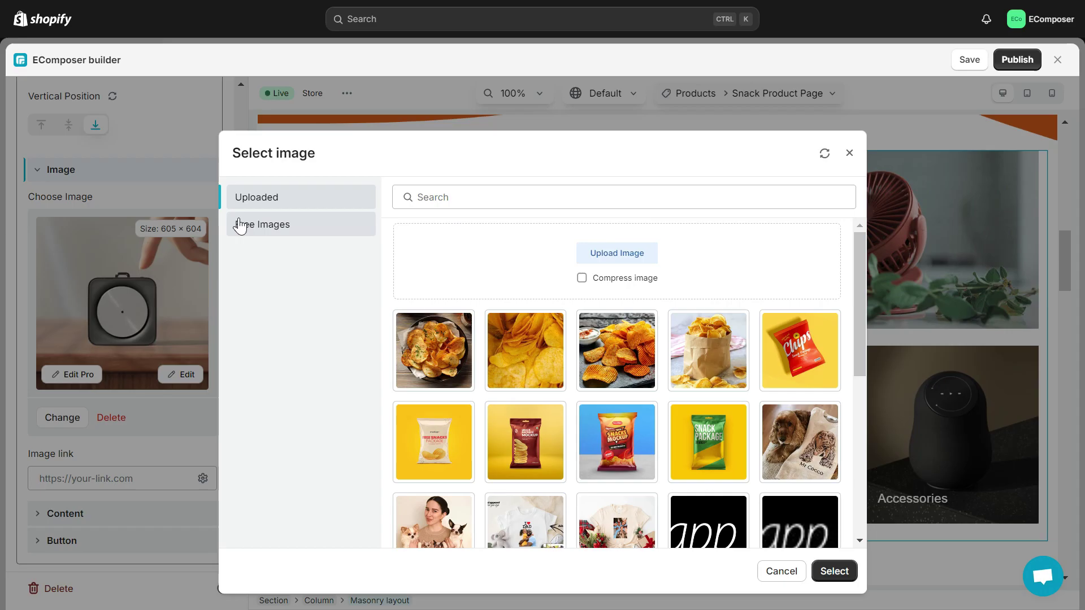
left_click(237, 225)
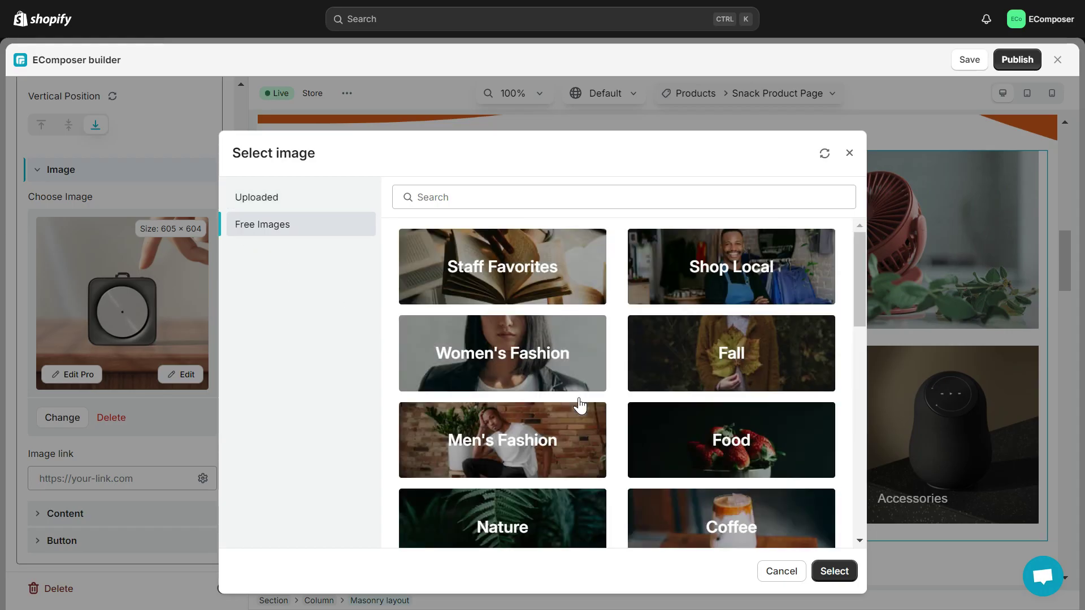
scroll(579, 405, "down", 10)
scroll(580, 406, "up", 10)
left_click(731, 440)
scroll(588, 411, "down", 5)
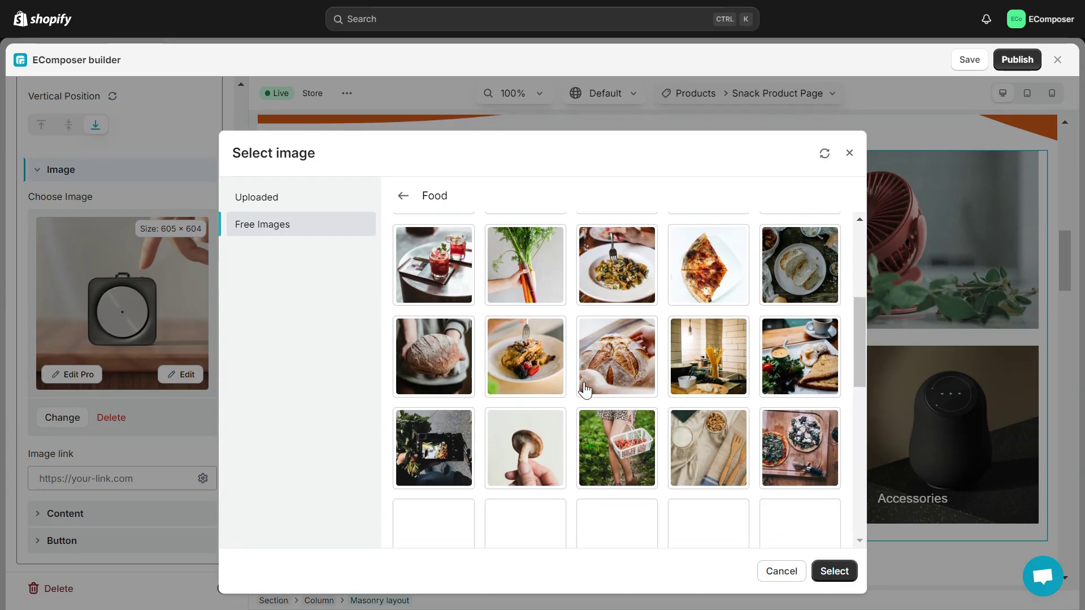
scroll(585, 390, "down", 5)
scroll(584, 388, "up", 10)
left_click(249, 197)
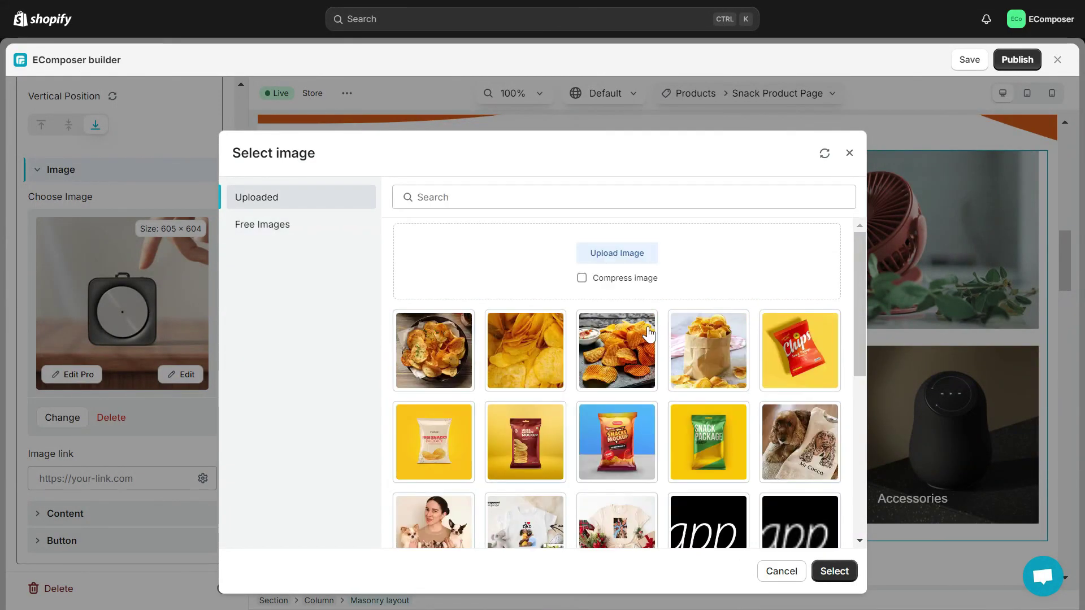
left_click(729, 348)
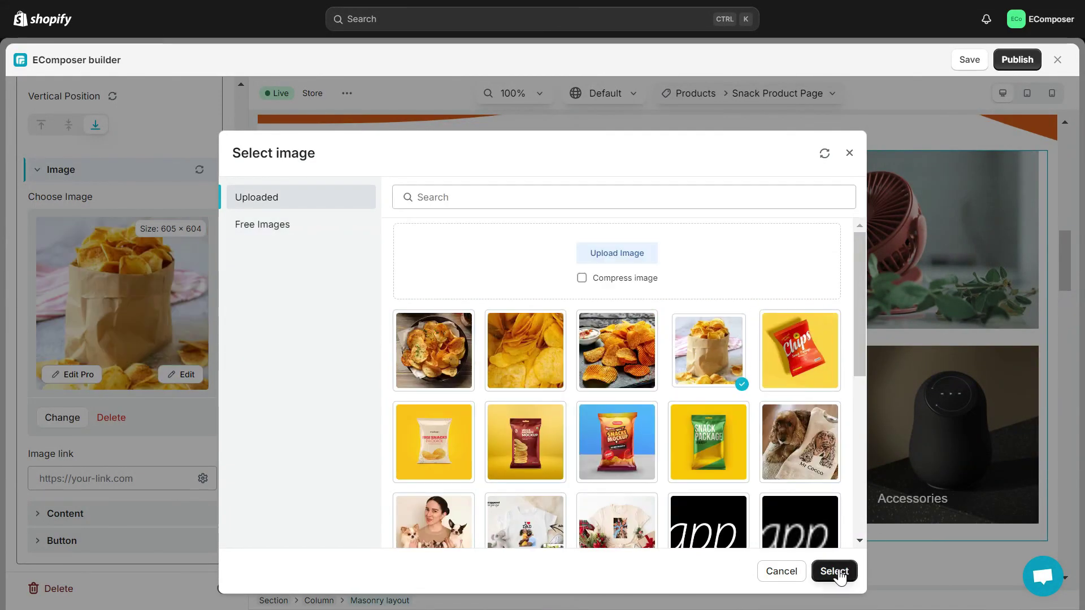
left_click(834, 571)
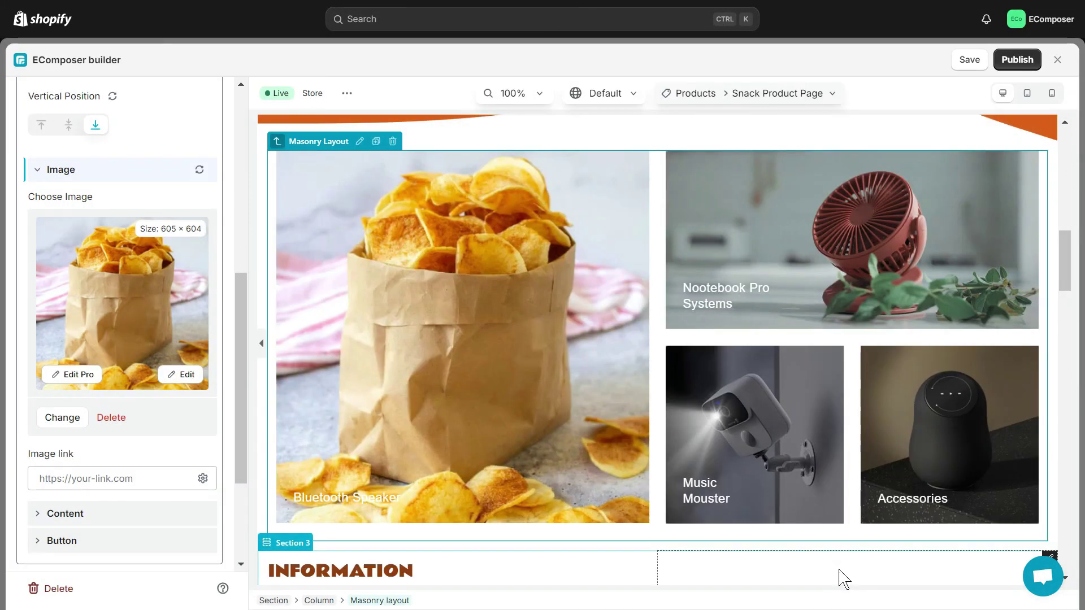
- Change the banner heading from Bluetooth Speaker to 'Potato Snack'
left_click(141, 480)
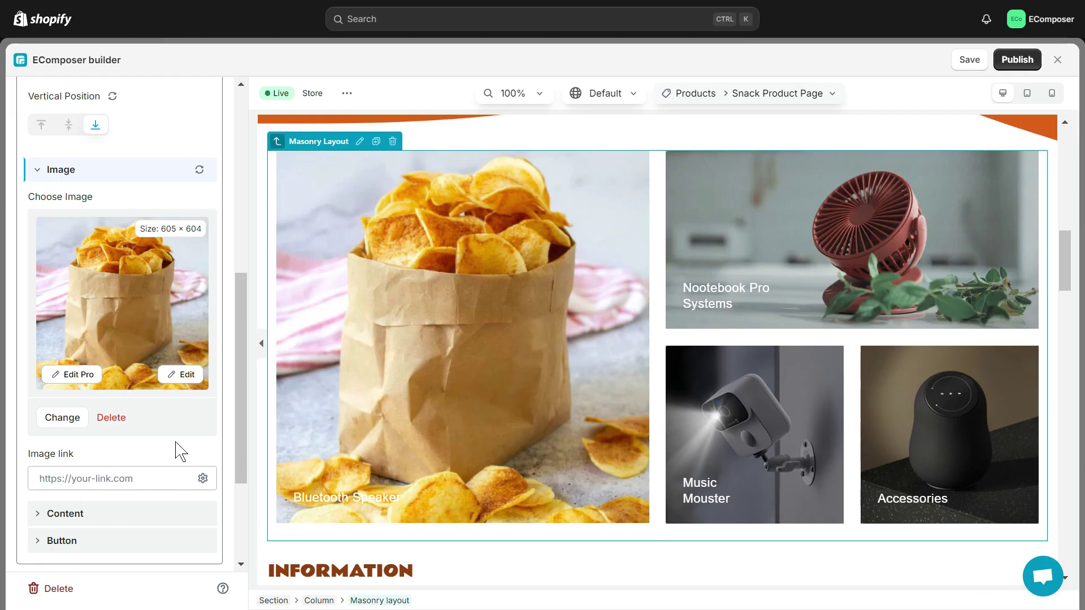
left_click(123, 514)
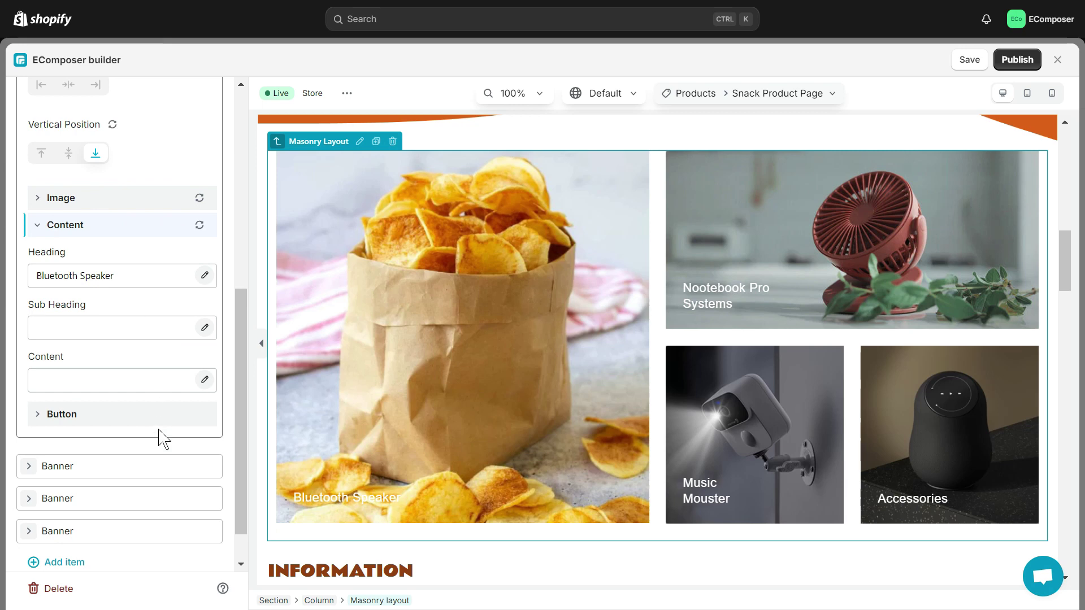
left_click_drag(160, 278, 27, 281)
type("Potato Snack")
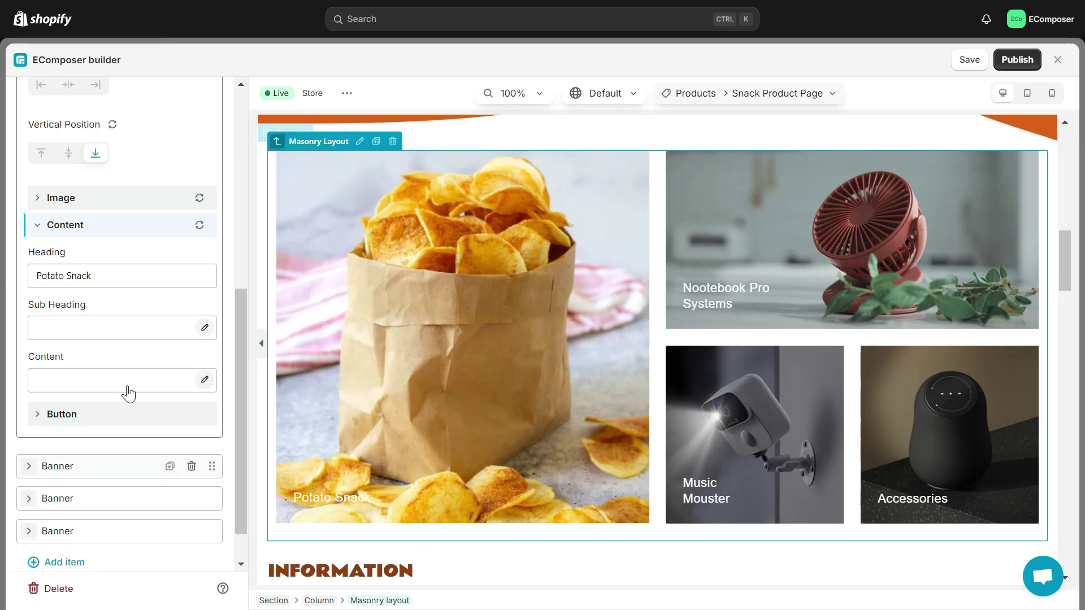
- Label the banner button 'Explore Now!' and give it a link
left_click(141, 421)
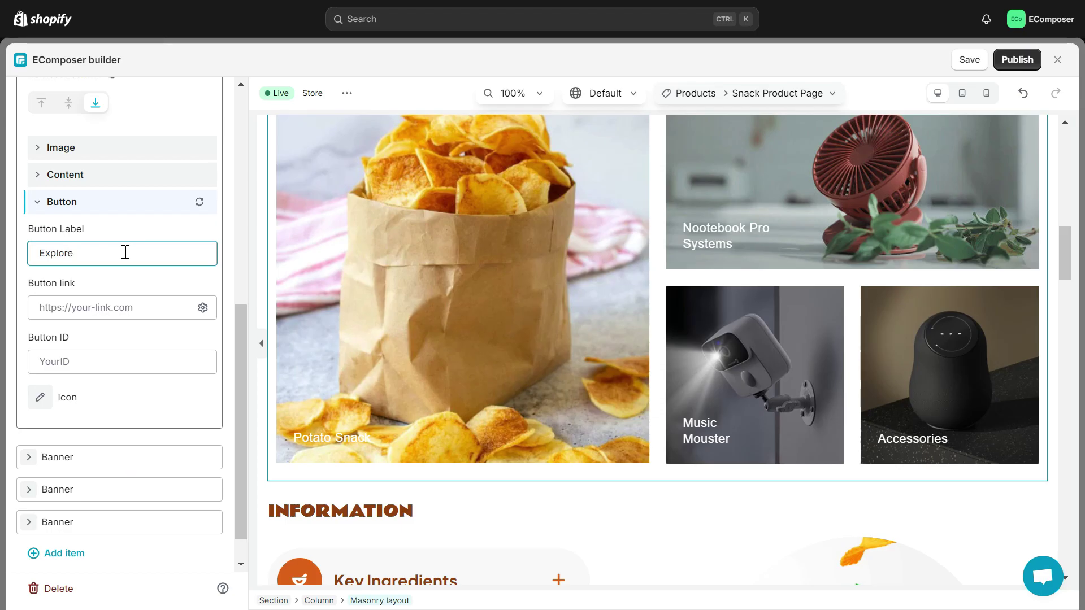
type("!")
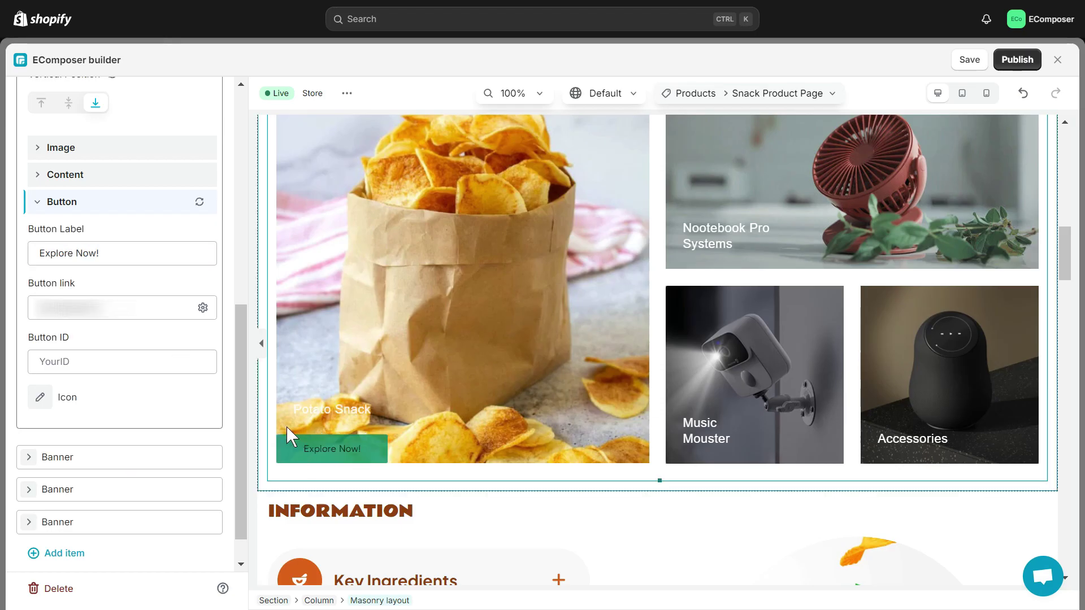
left_click(352, 464)
left_click(40, 404)
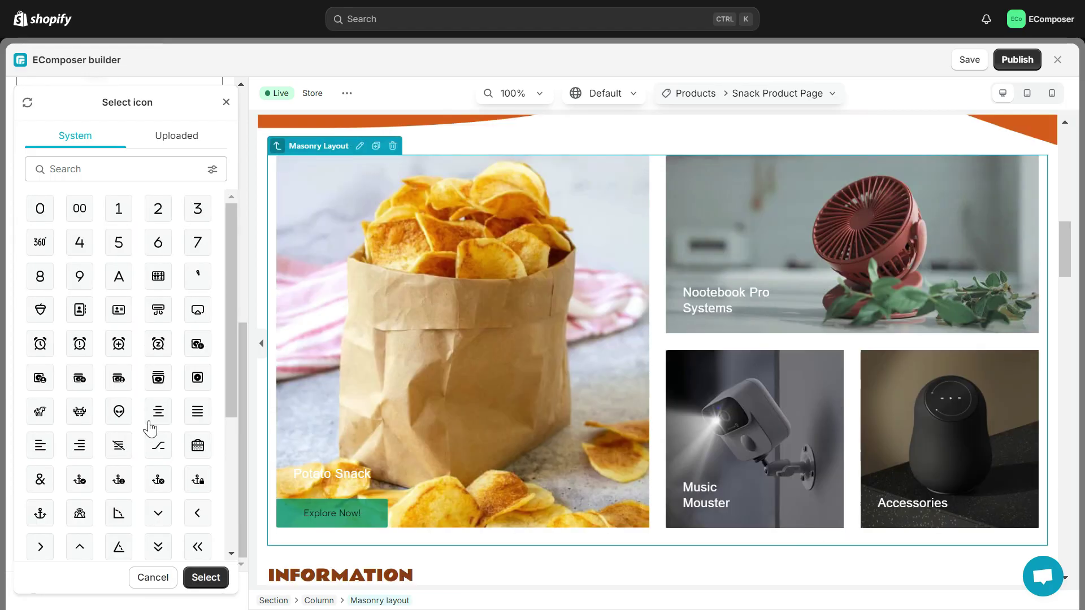
- Try the angles-right and anchor-circle-exclamation button icons, then close the icon panel
scroll(149, 428, "down", 10)
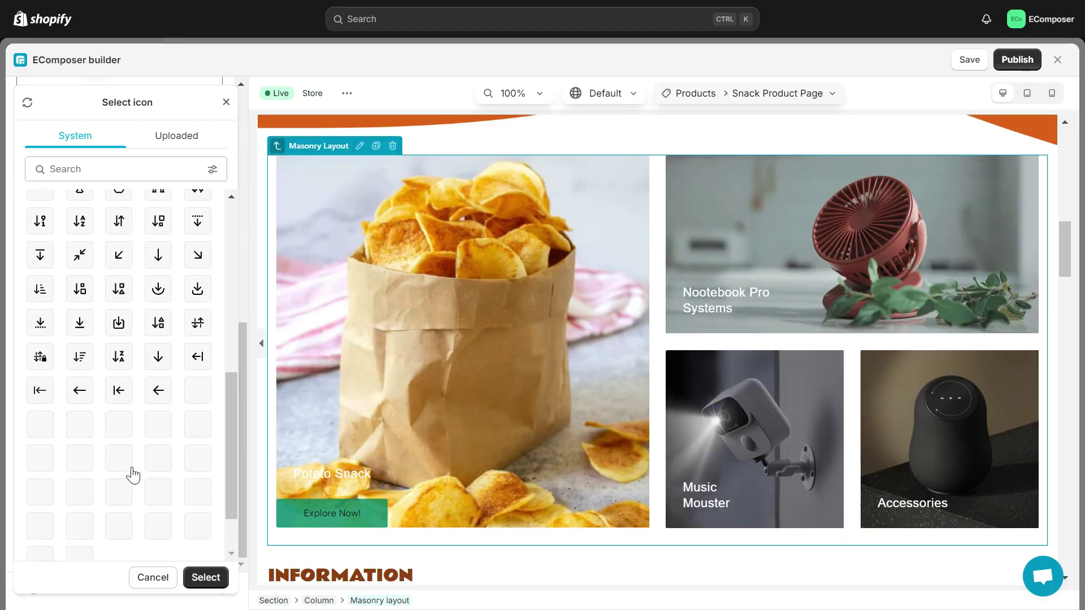
scroll(132, 475, "up", 5)
left_click(38, 440)
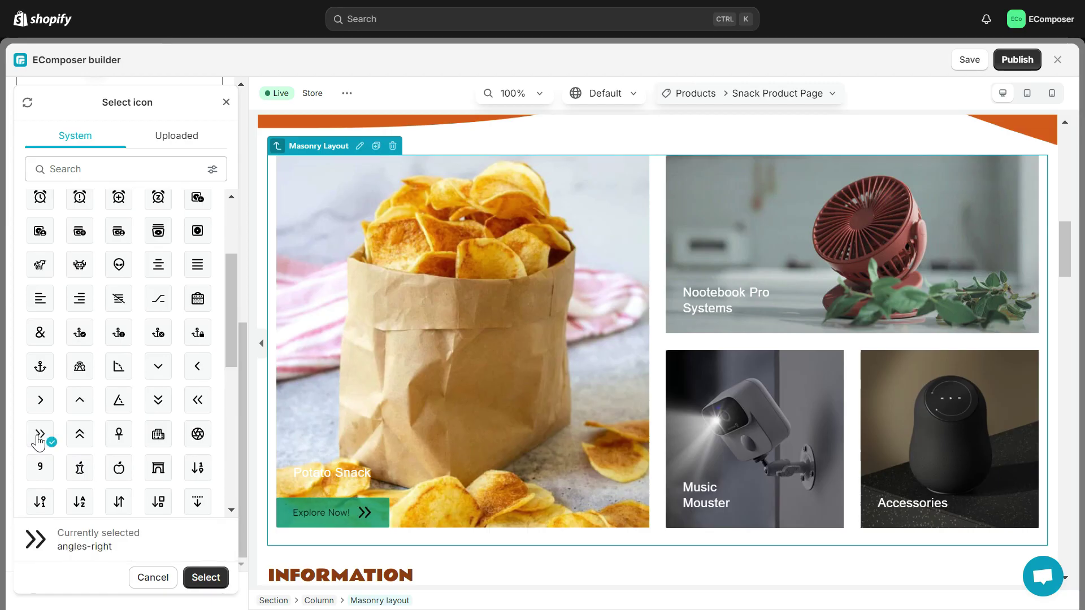
left_click(119, 332)
left_click(192, 137)
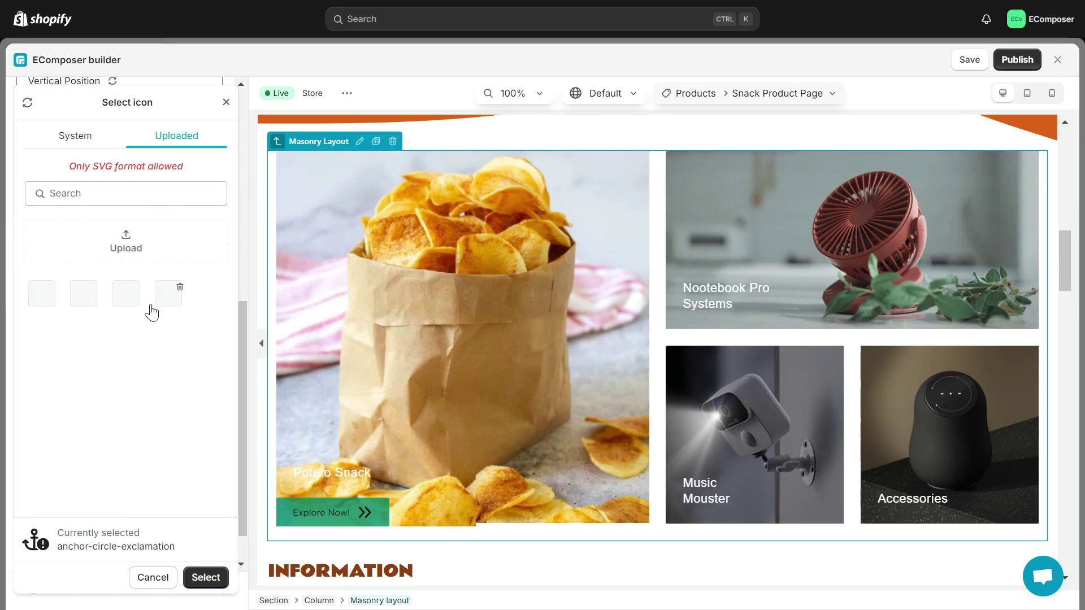
left_click(111, 306)
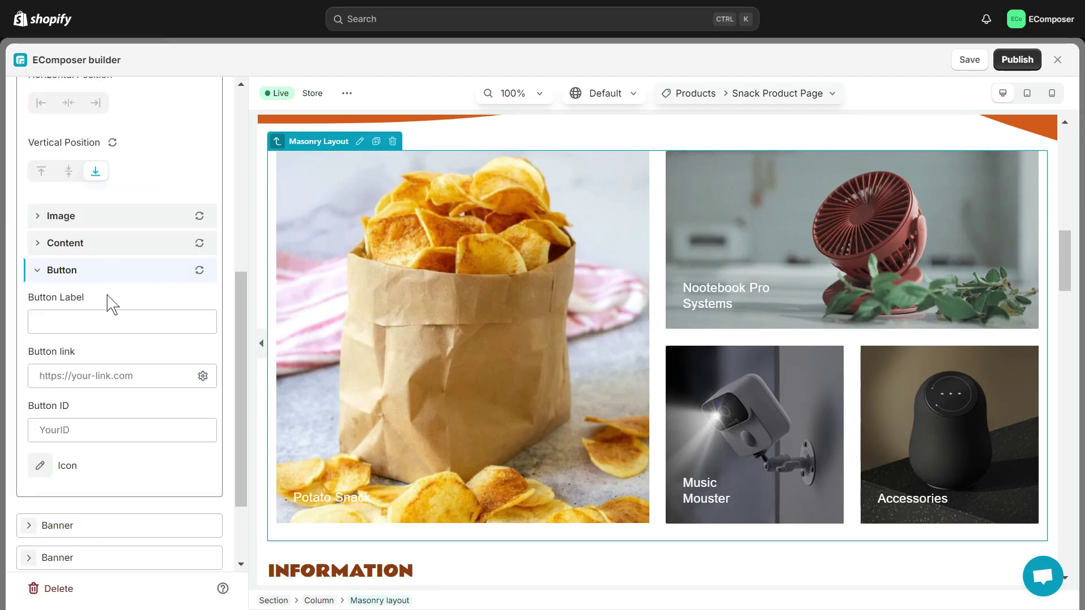
left_click(90, 271)
- Add and duplicate banner items, then delete the extras so four banners remain
scroll(157, 157, "up", 3)
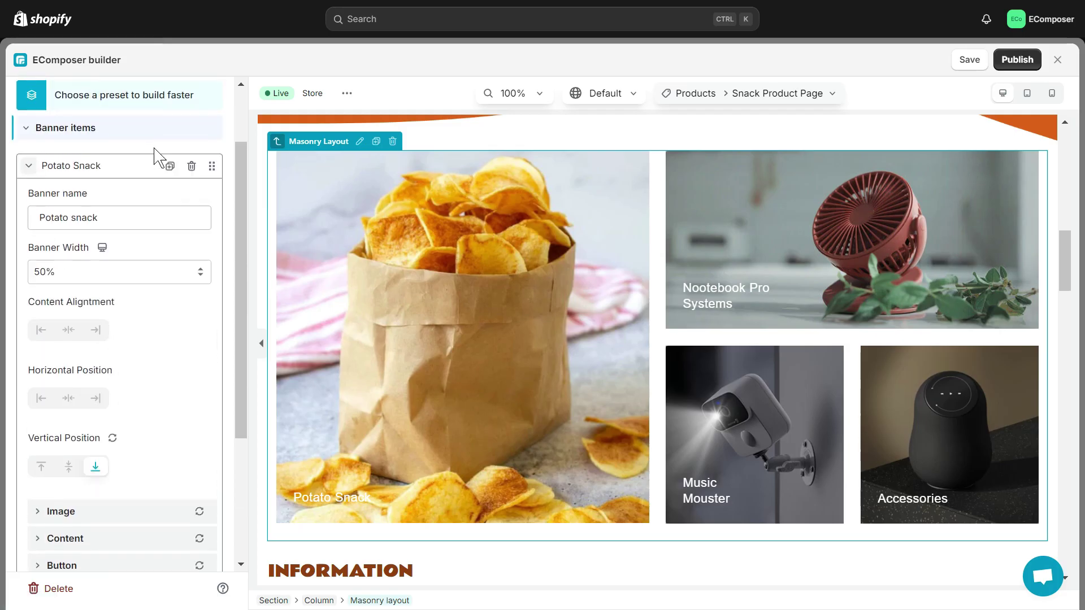
left_click(89, 167)
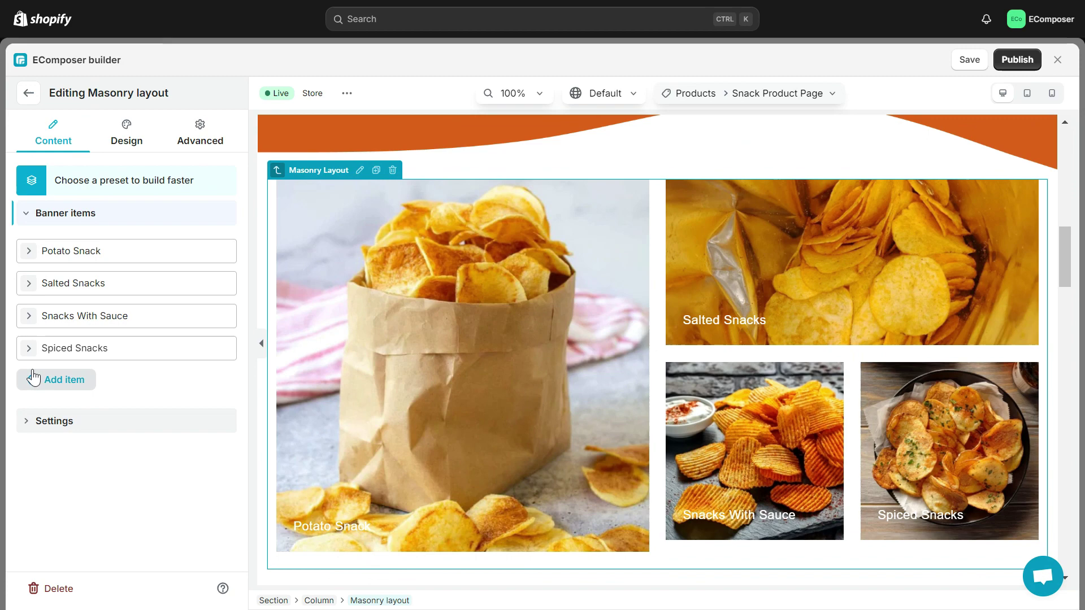
left_click(67, 380)
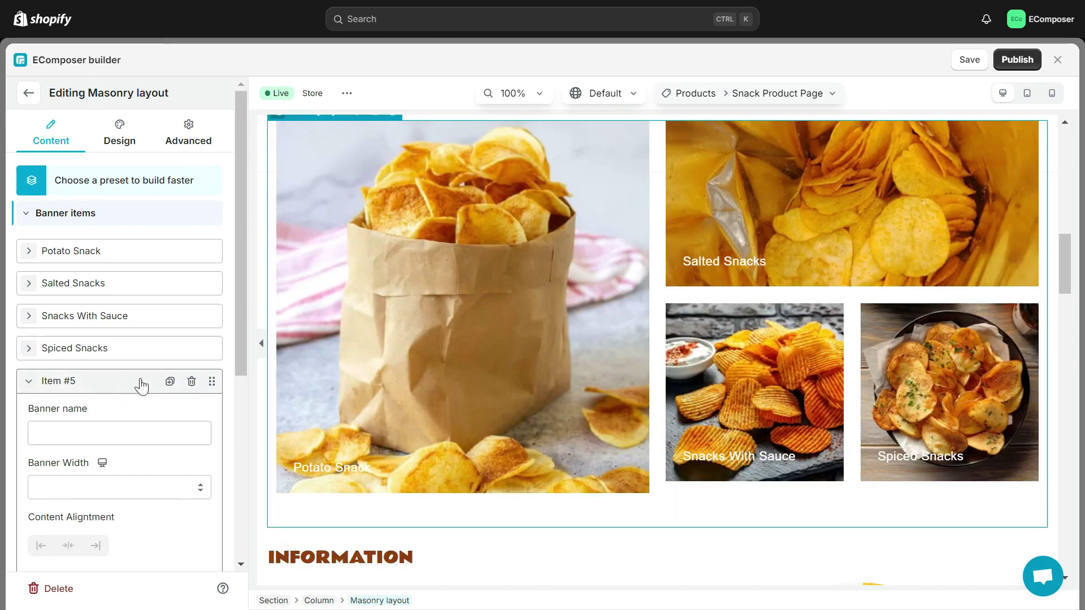
left_click(142, 385)
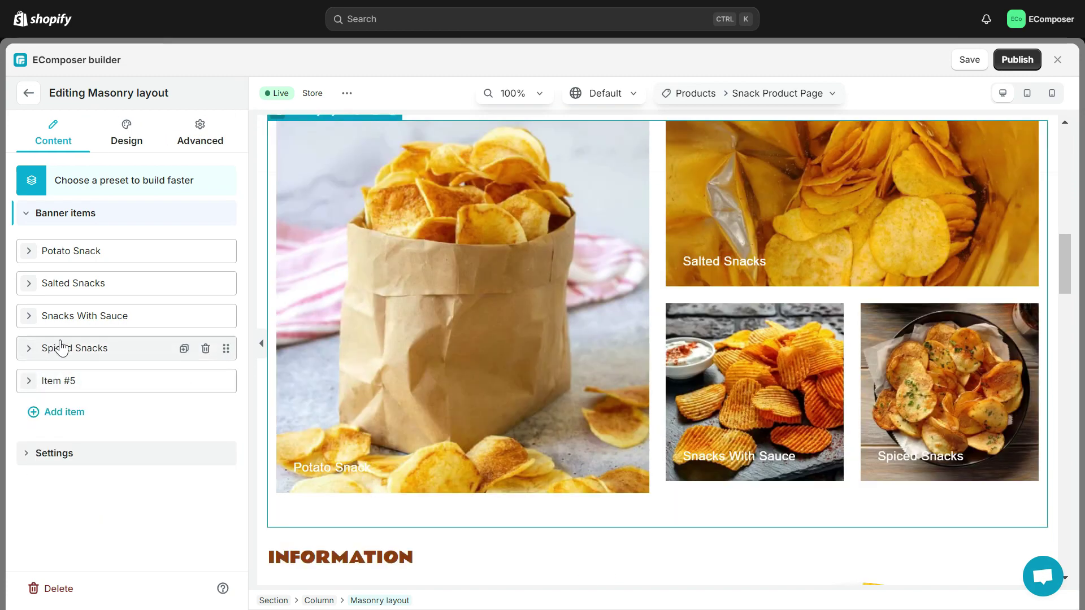
left_click(184, 351)
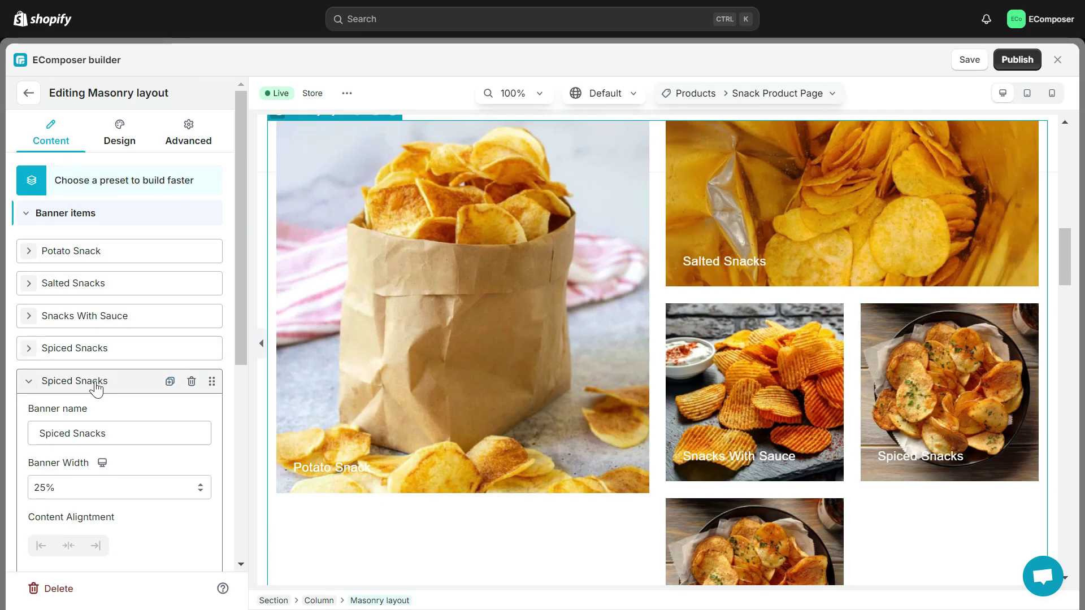
left_click(145, 384)
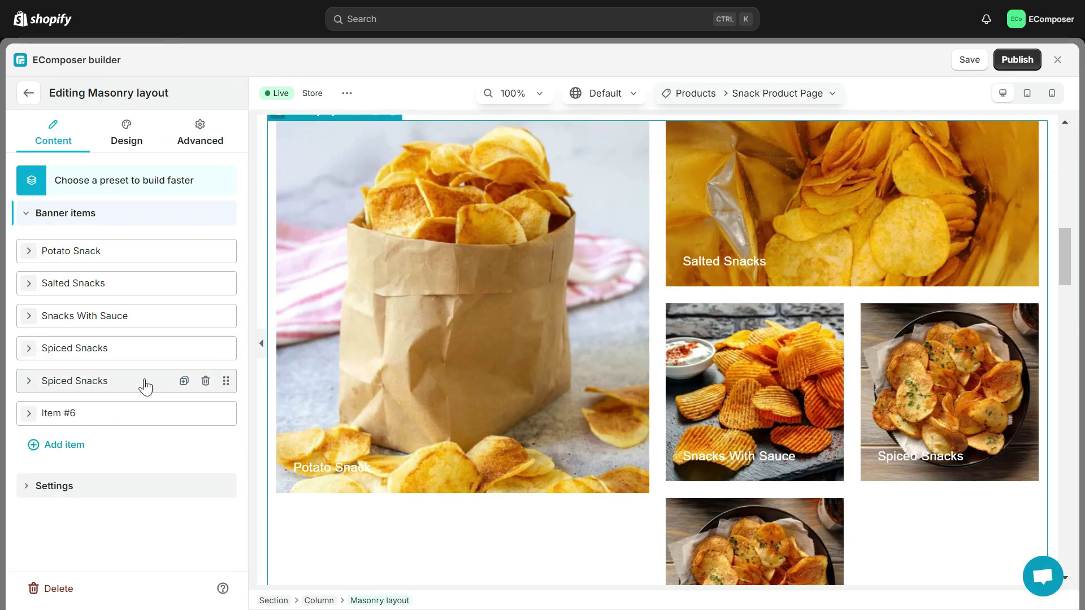
left_click(206, 382)
left_click(205, 382)
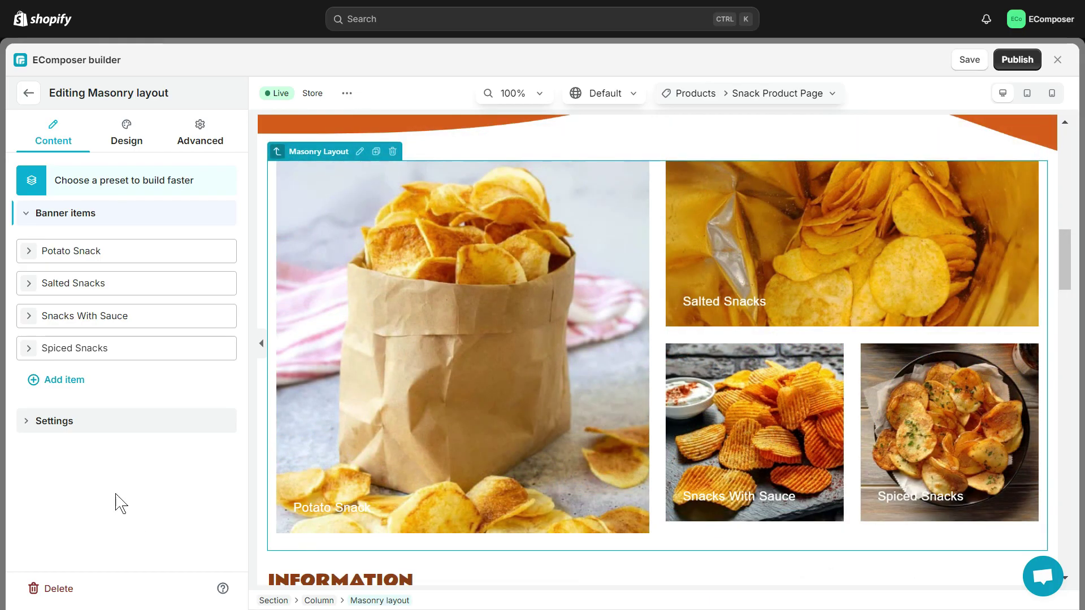
left_click(80, 422)
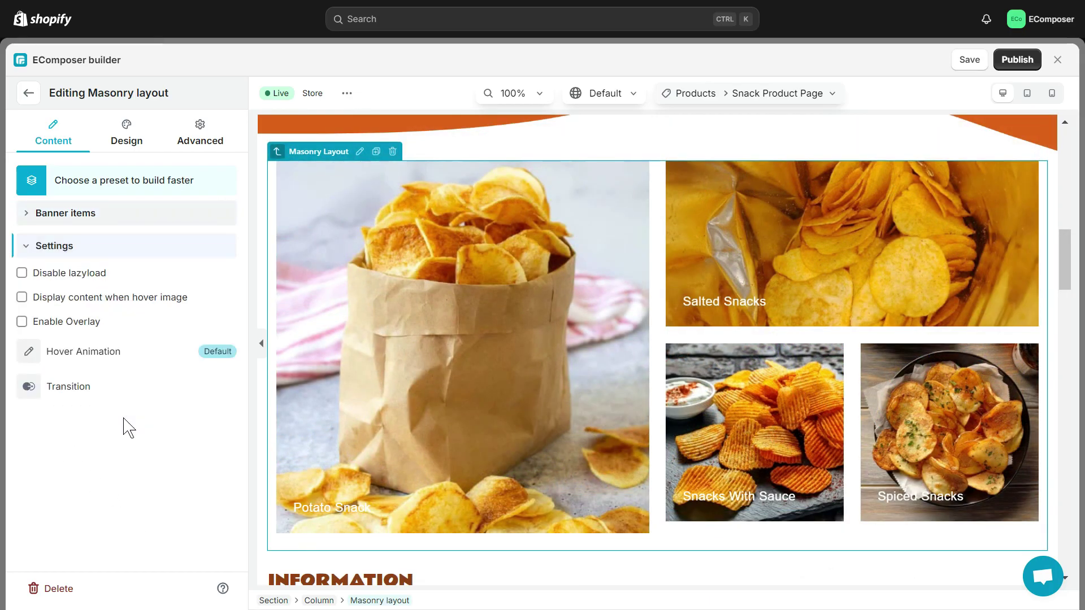
- Turn off image lazy loading and set the hover animation to Grow
left_click(51, 274)
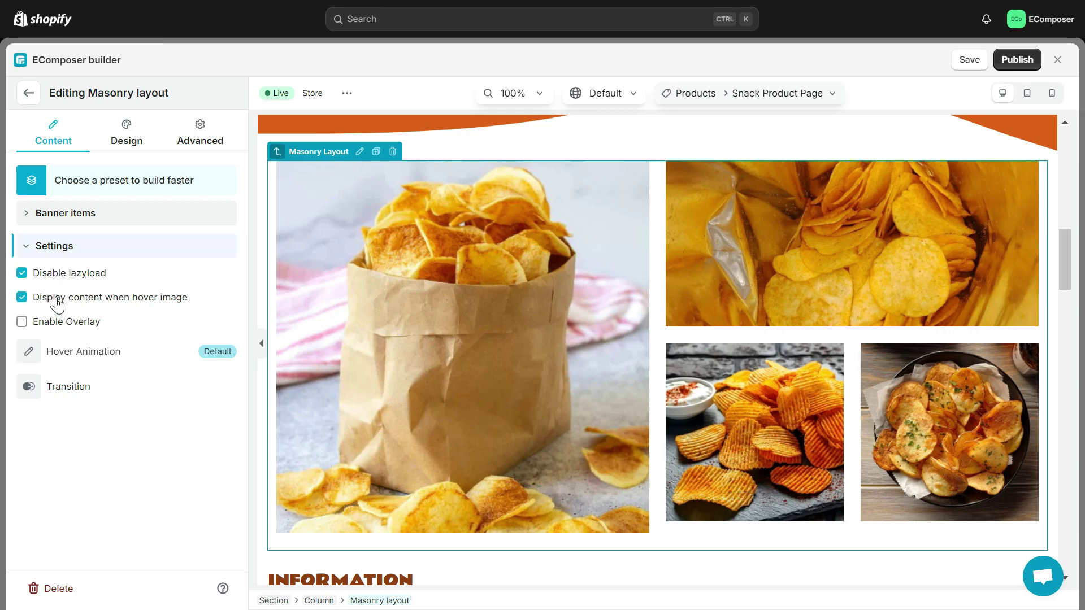
left_click(23, 321)
left_click(23, 321)
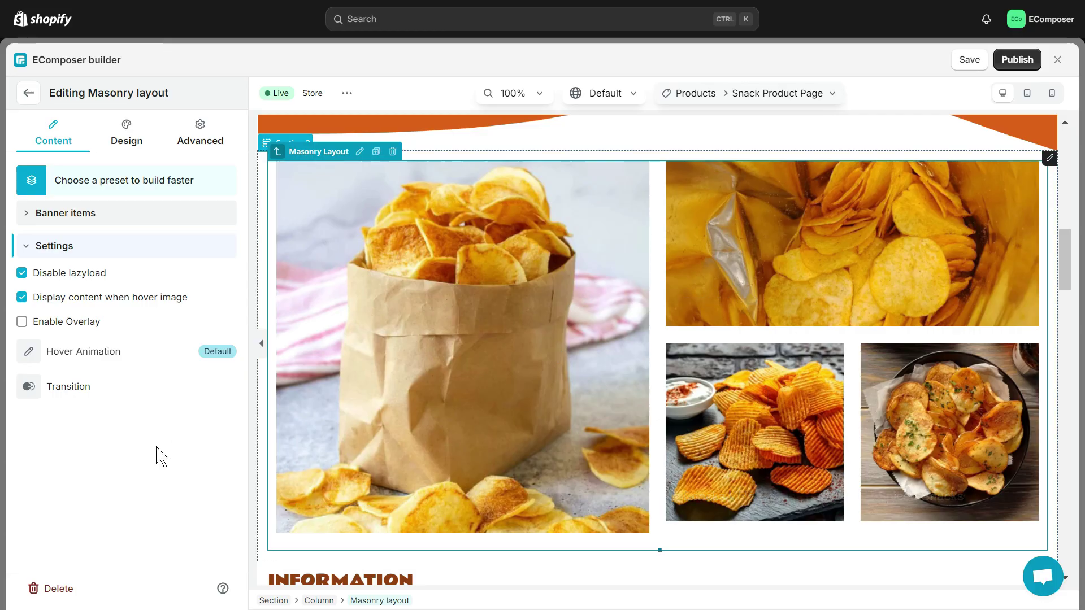
left_click(212, 354)
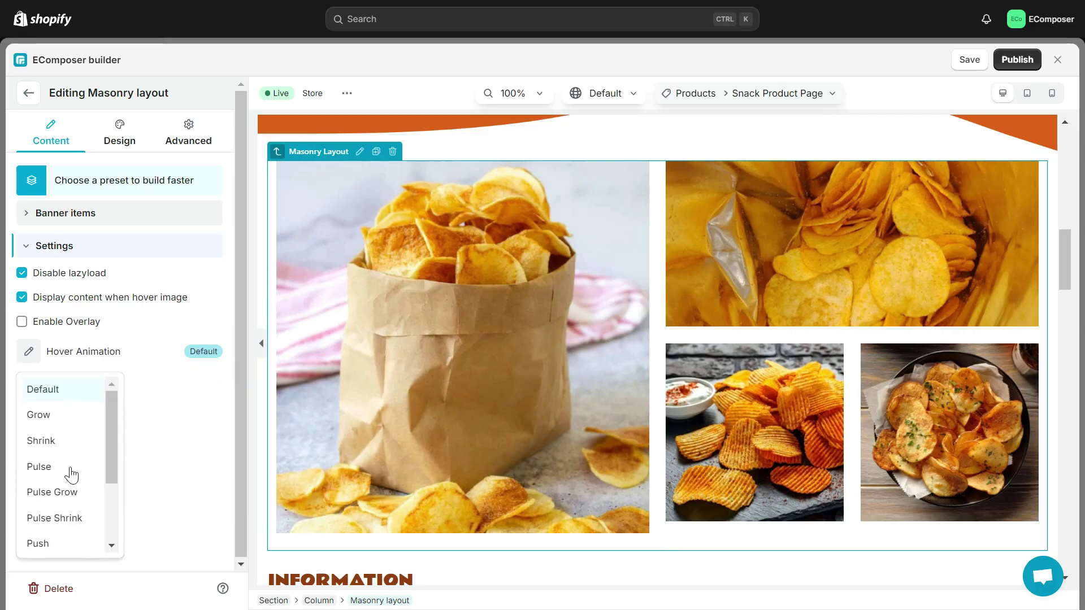
left_click(44, 413)
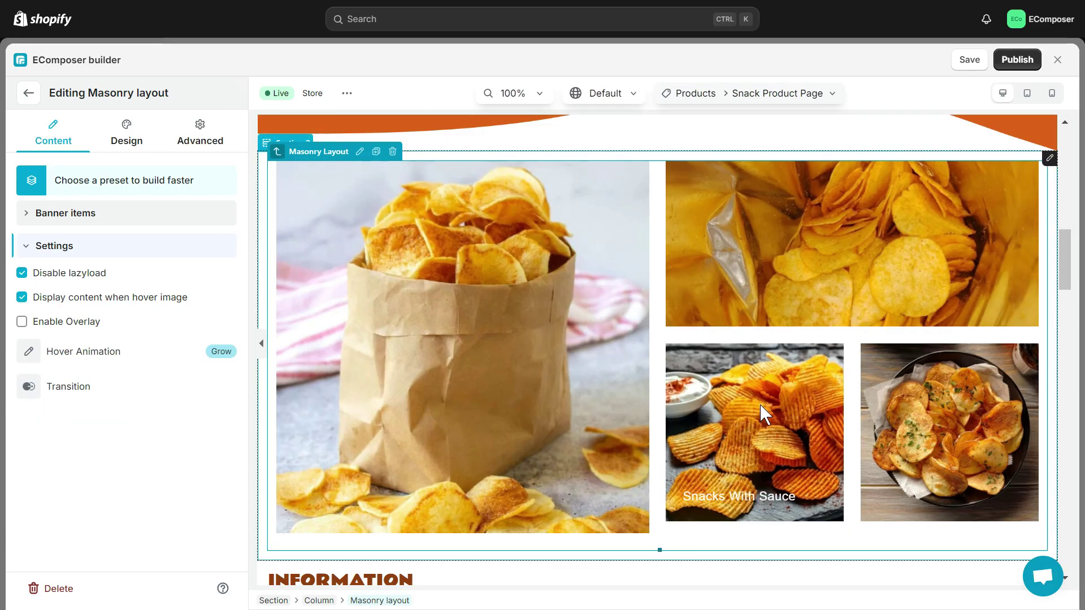
left_click(214, 355)
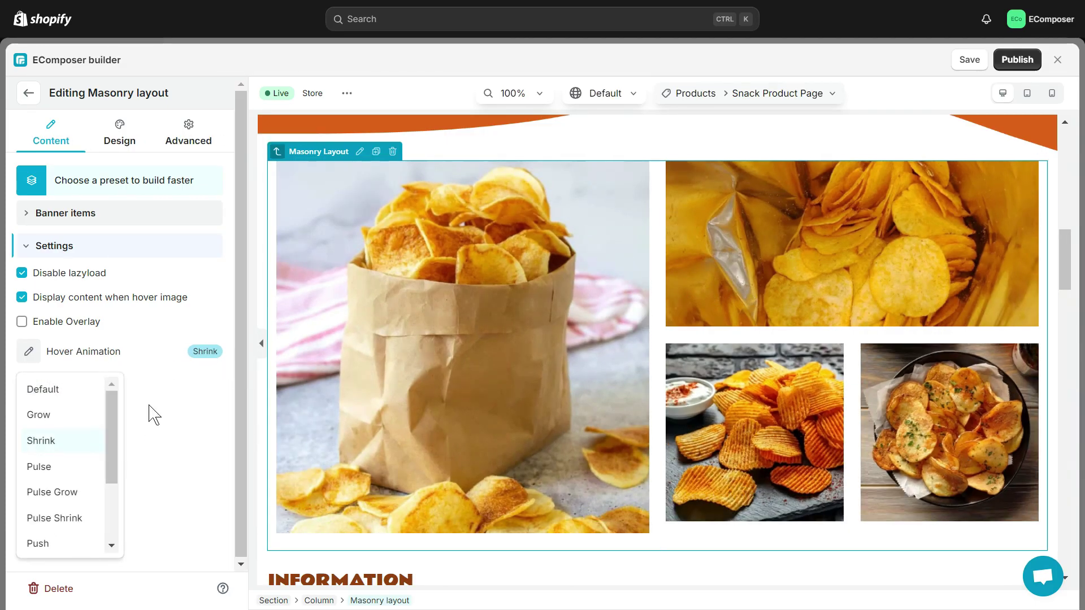
left_click(78, 489)
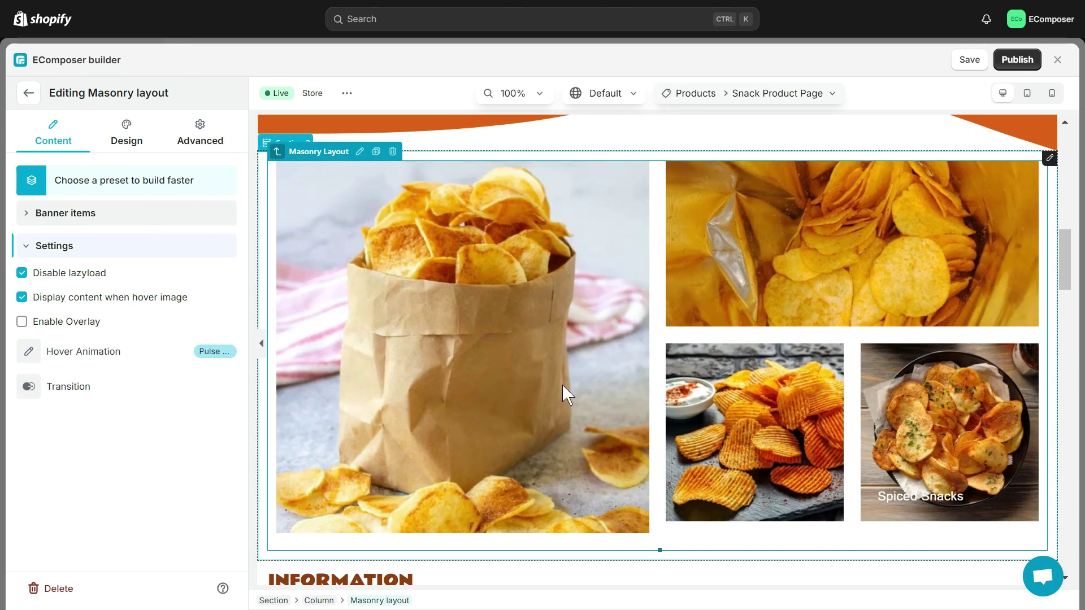
key("ctrl+z")
- Enable the hover transition with 400ms duration, 400ms delay and Ease-In timing
left_click(28, 387)
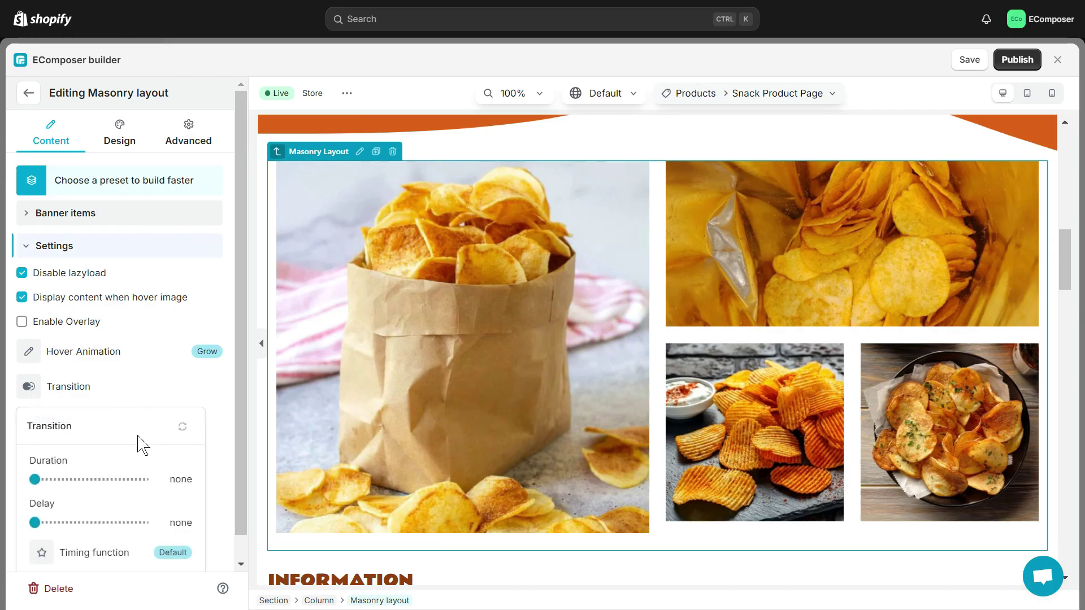
scroll(139, 449, "down", 1)
left_click_drag(51, 454, 74, 454)
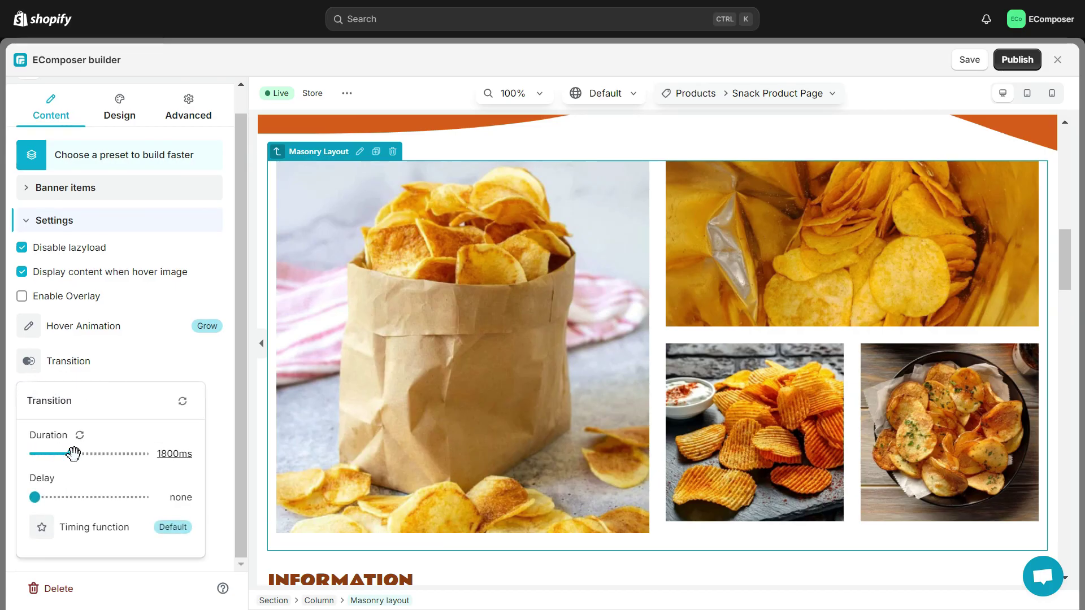
mouse_move(57, 498)
left_mouse_down()
mouse_move(69, 497)
mouse_move(44, 499)
left_mouse_up()
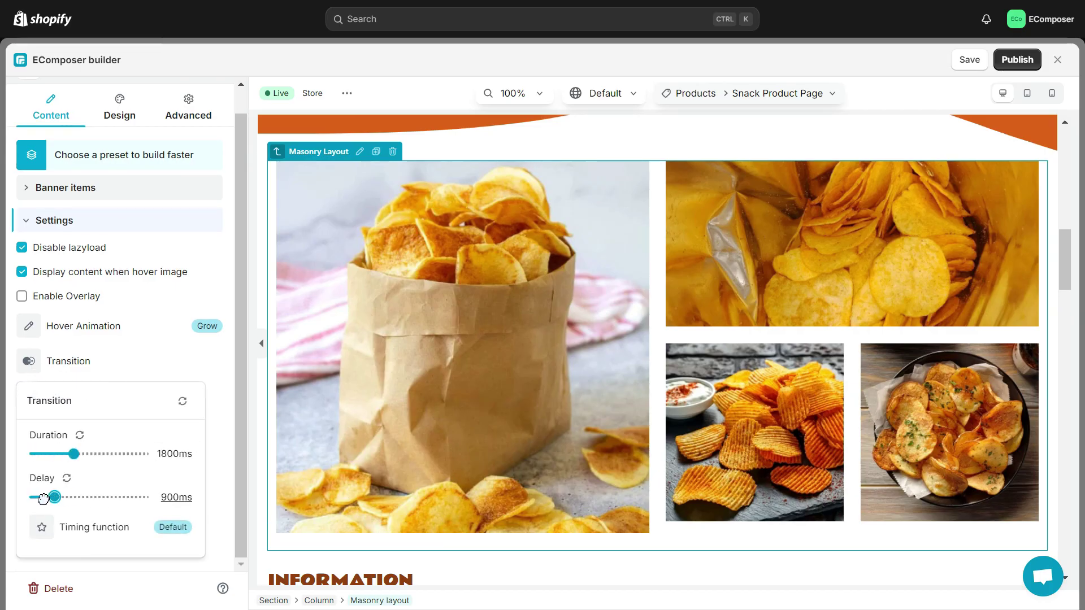
left_click_drag(58, 454, 41, 454)
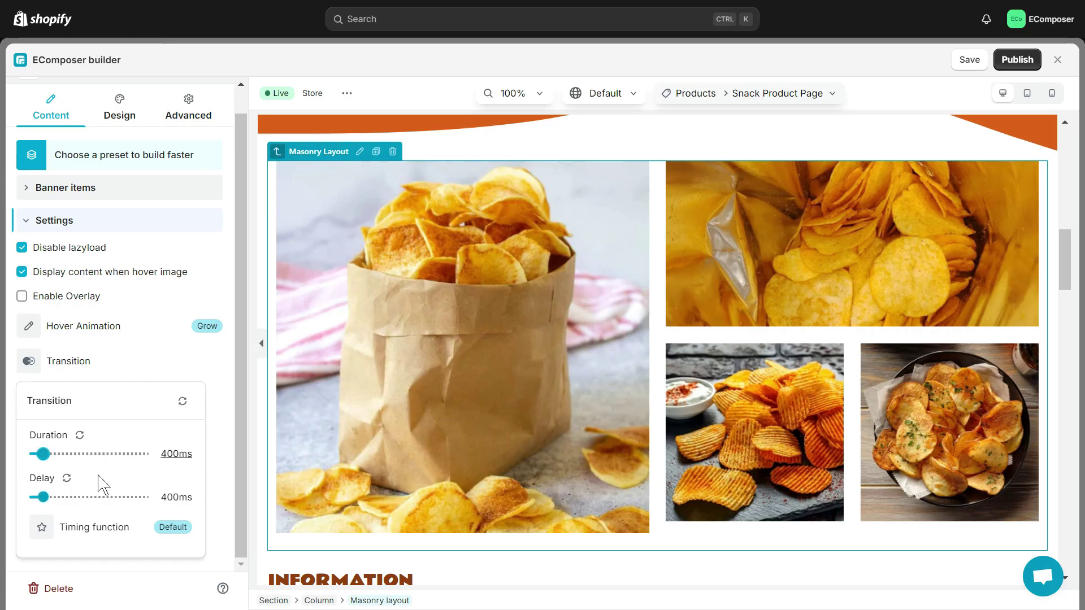
left_click(173, 527)
left_click(56, 363)
left_click(449, 344)
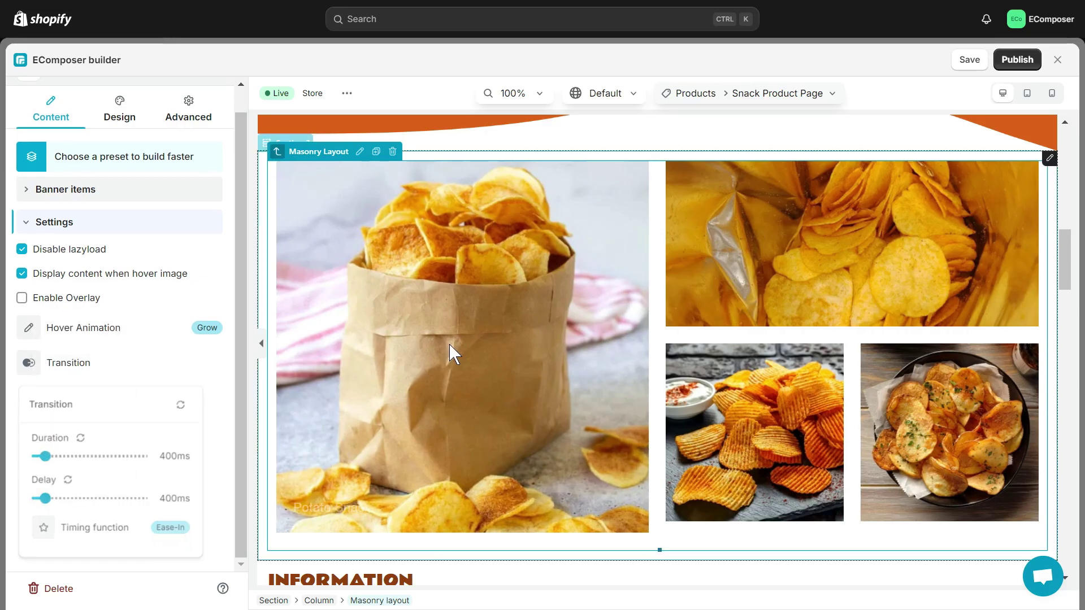
left_click(96, 252)
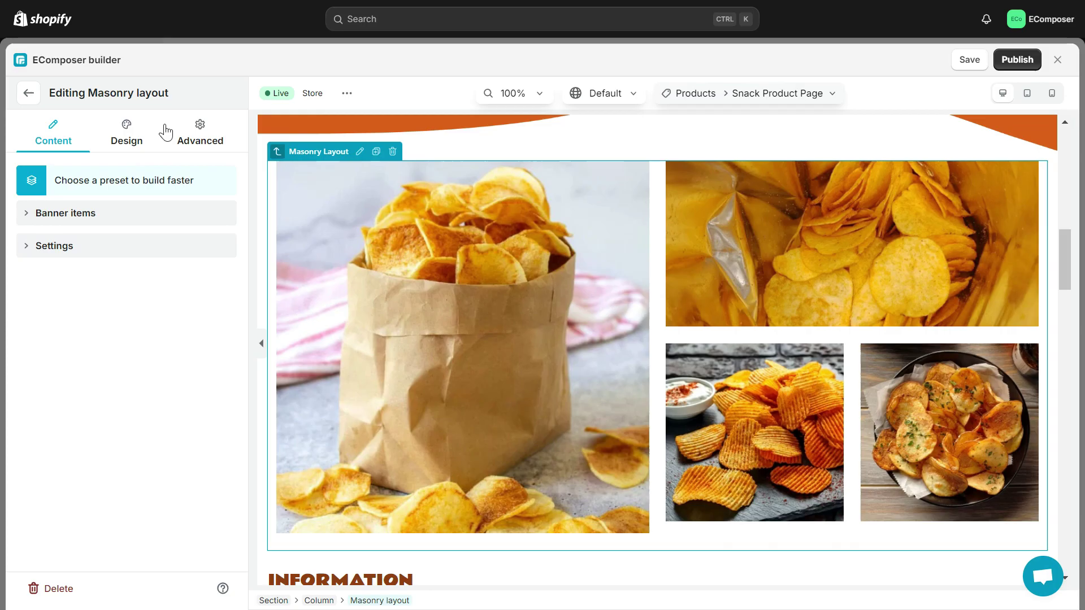
- Link the layout padding so every side gets the same 12.5 value
left_click(129, 137)
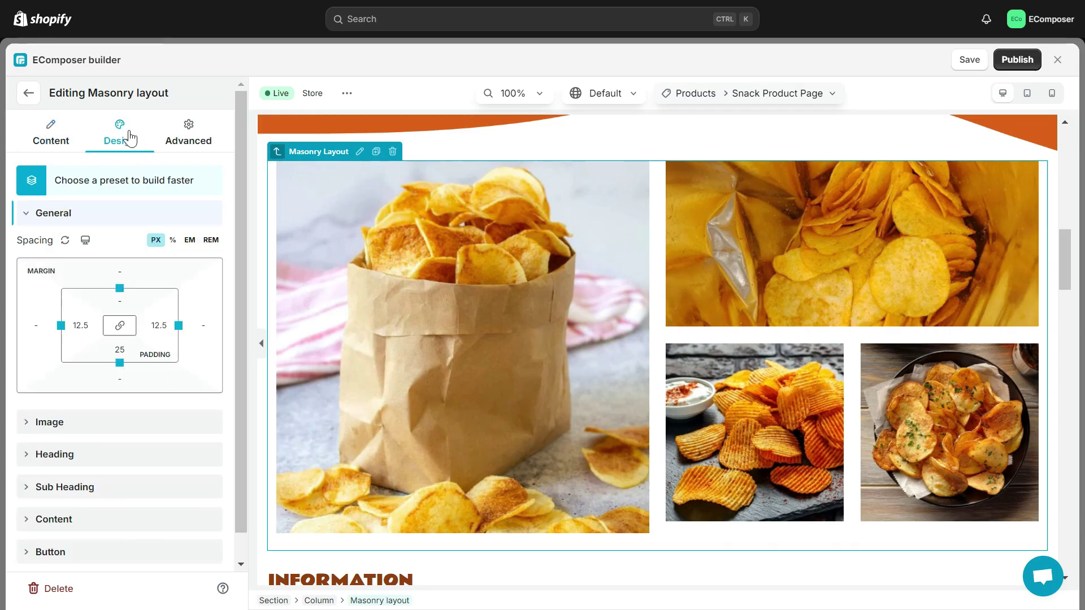
left_click(72, 218)
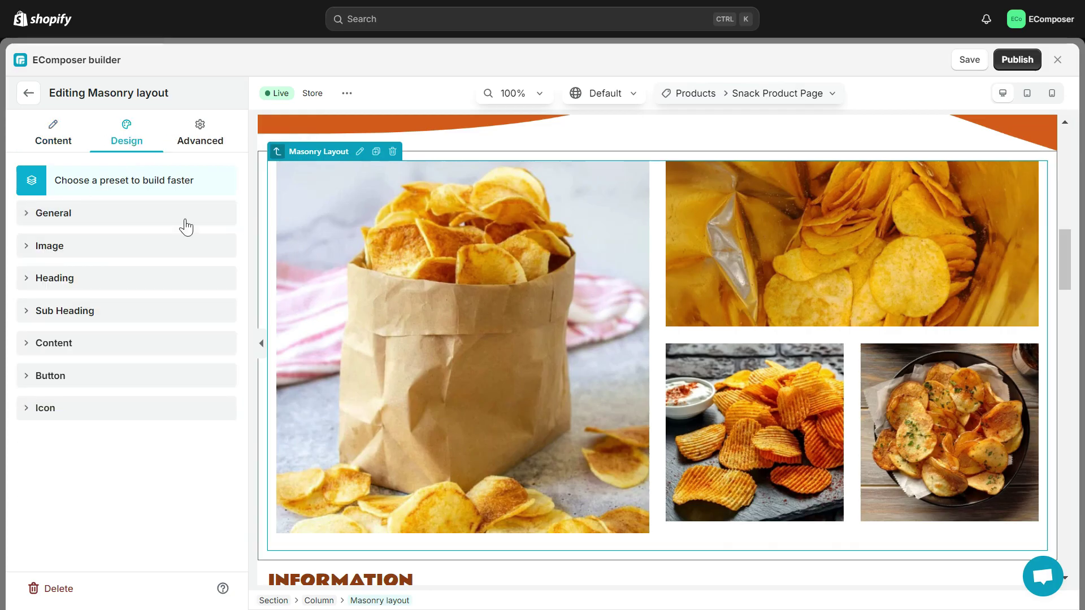
left_click(163, 217)
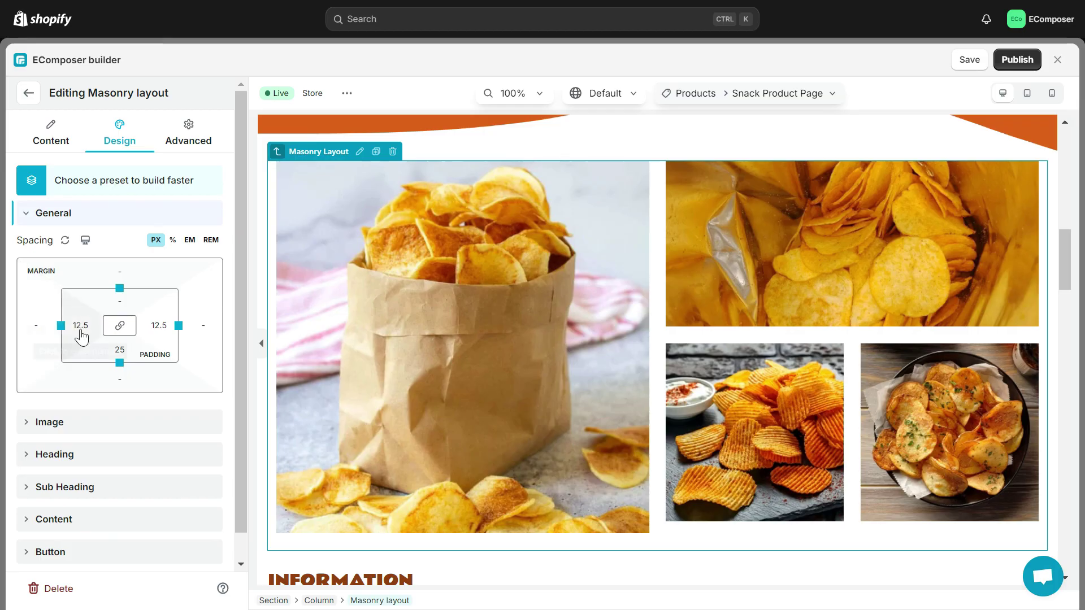
left_click(119, 326)
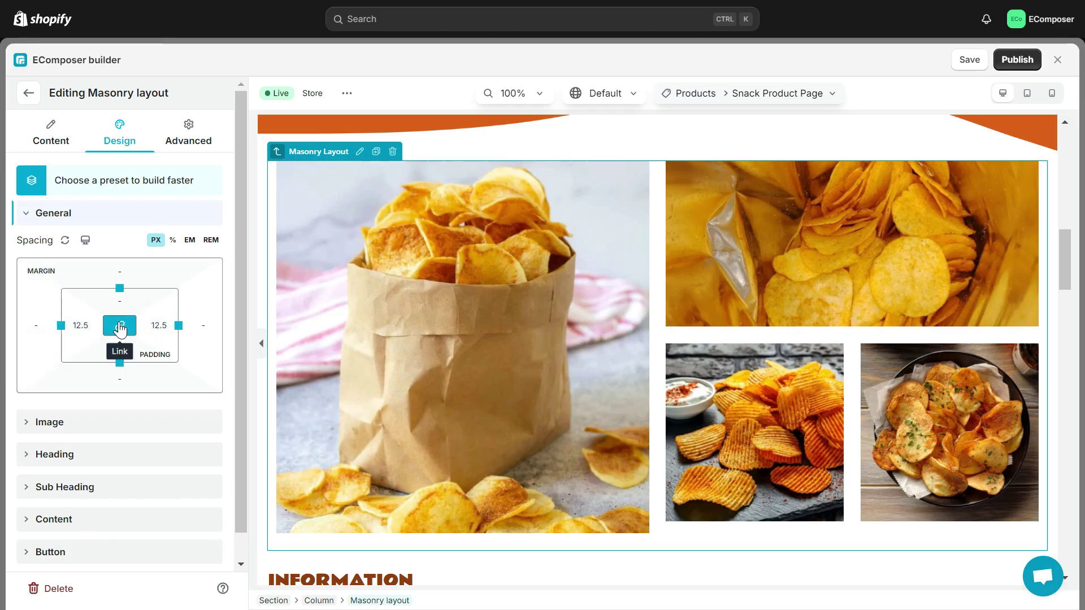
- Keep the banner image width at 100% after trying 73%
left_click(152, 422)
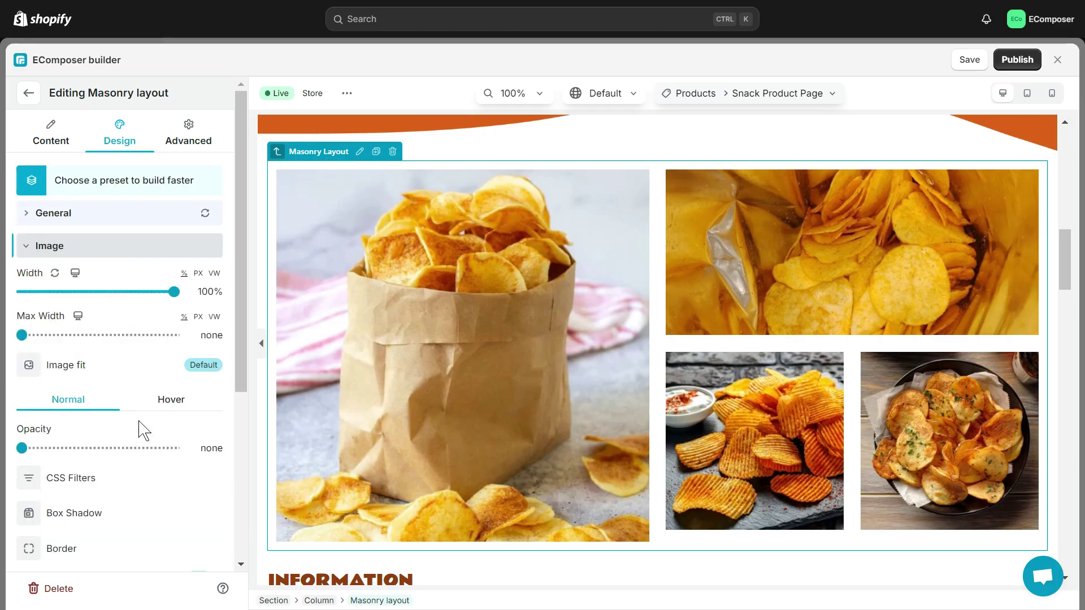
scroll(85, 367, "down", 1)
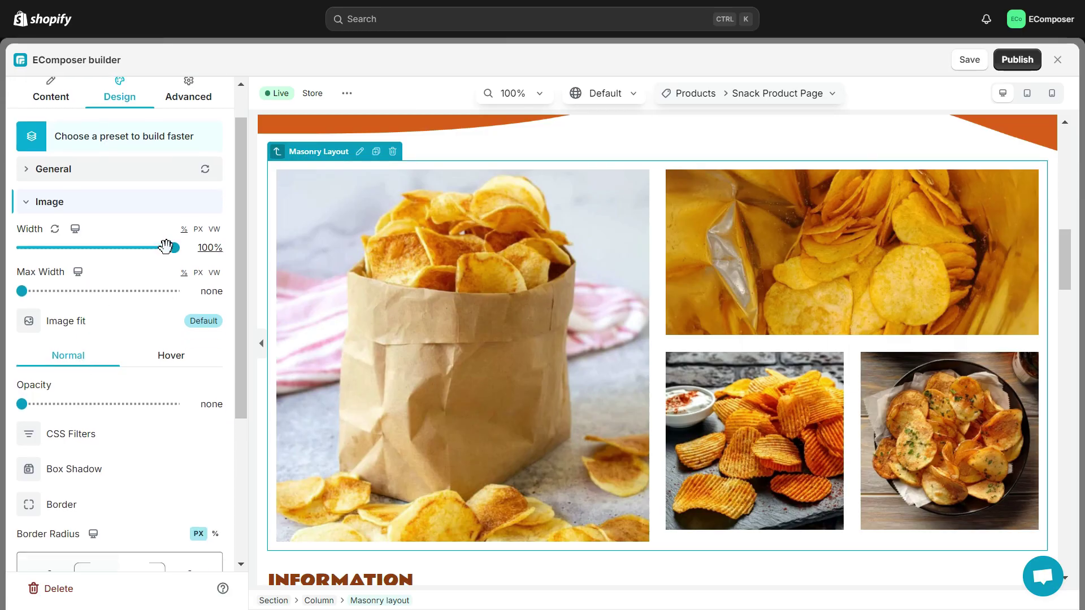
left_click_drag(166, 247, 133, 249)
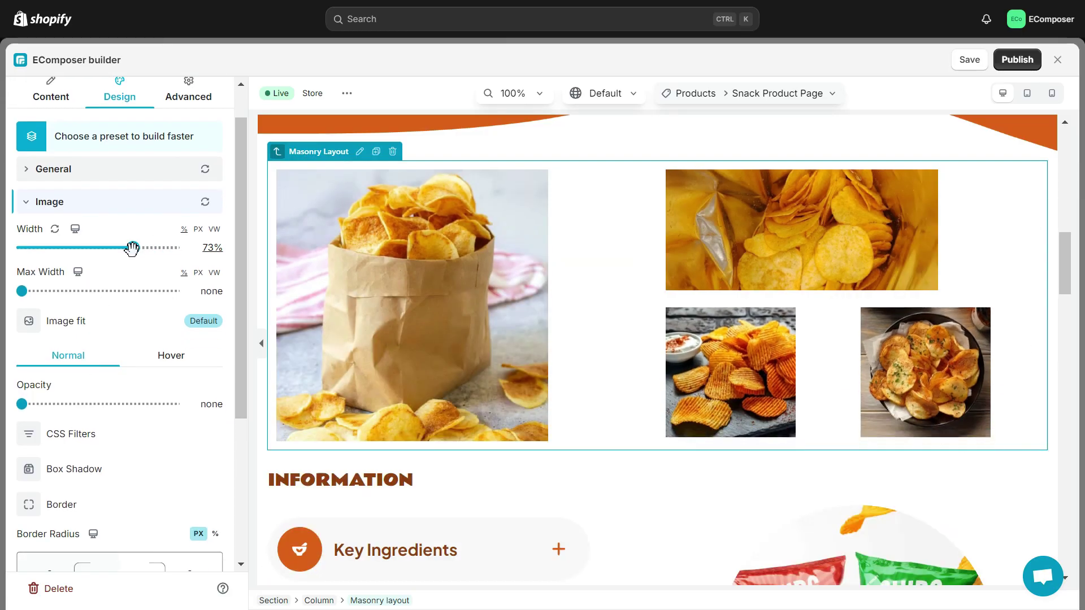
left_click(213, 249)
type("100")
key("Return")
- Review the image's hover and normal state settings, then move to heading styles
scroll(177, 307, "down", 2)
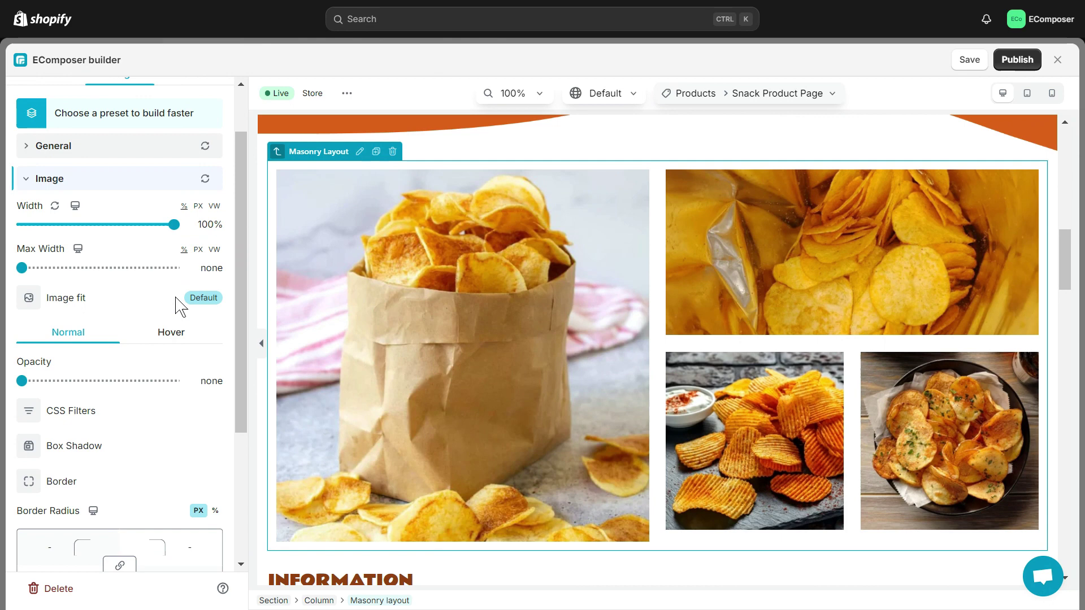
scroll(187, 438, "down", 3)
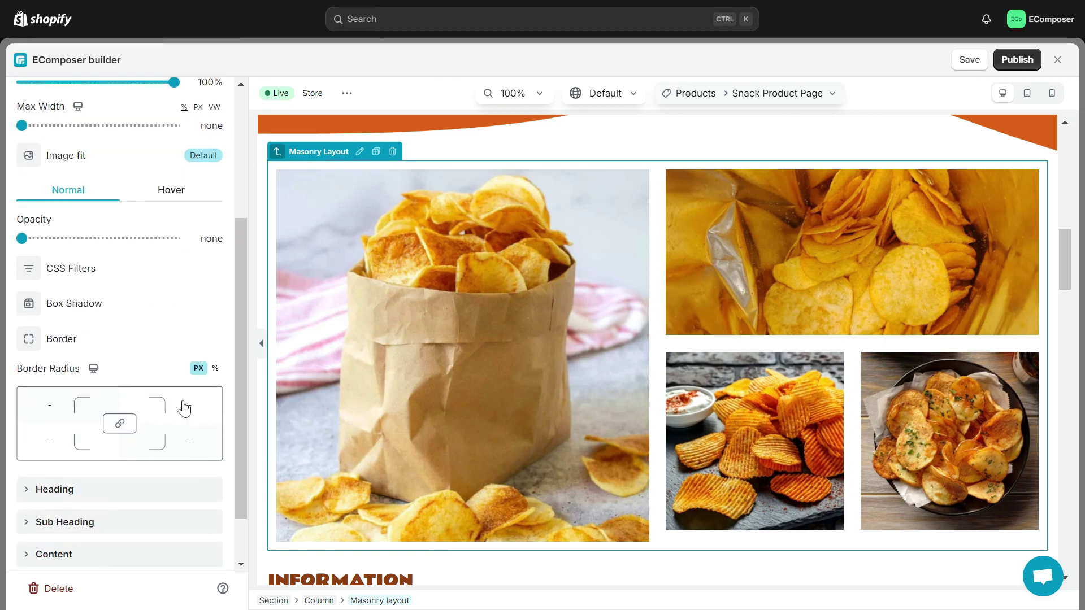
left_click(176, 195)
left_click(68, 190)
scroll(175, 313, "down", 1)
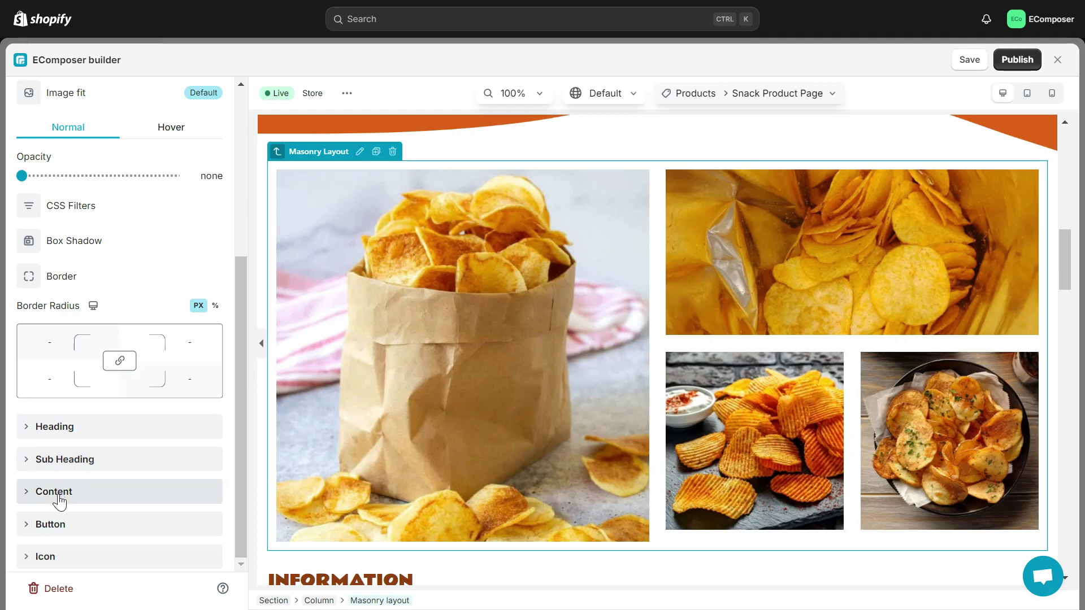
left_click(138, 426)
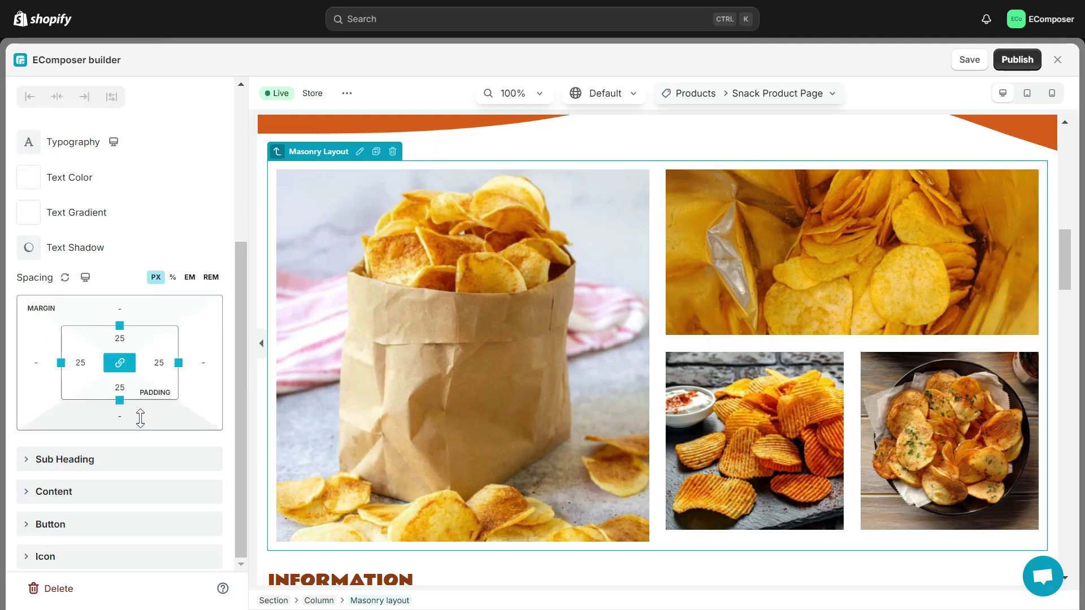
scroll(100, 401, "up", 2)
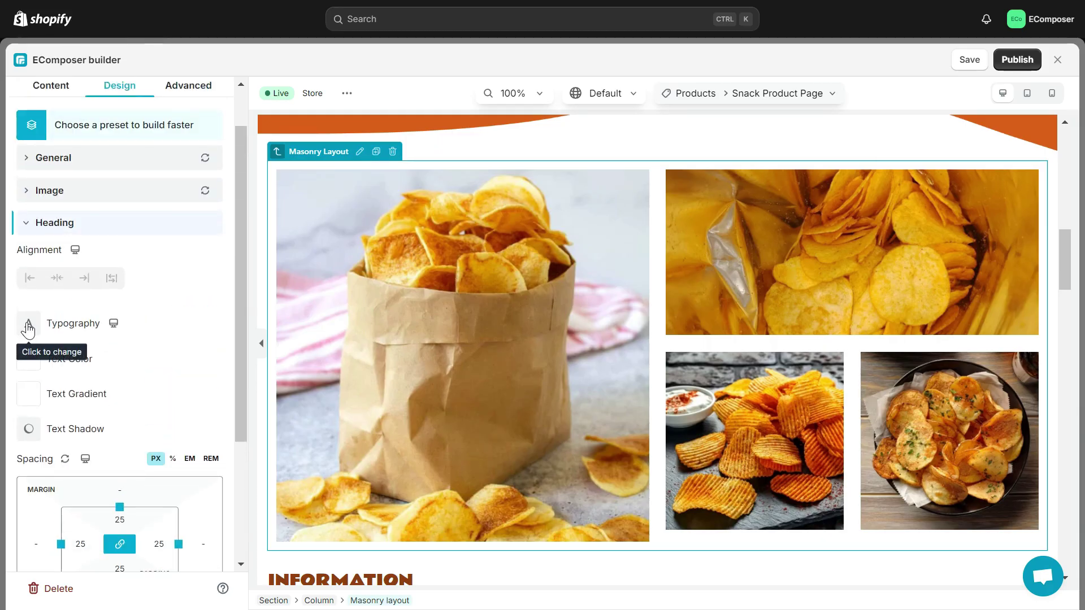
- Set the banner heading text colour to white after trying black and red
left_click(29, 358)
left_click(31, 291)
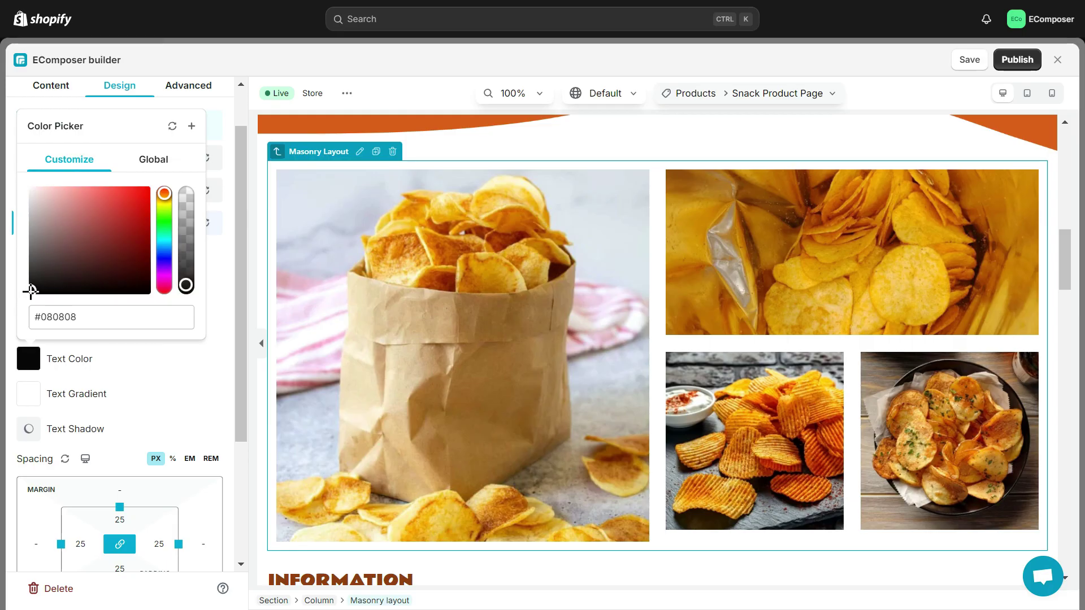
left_click(169, 389)
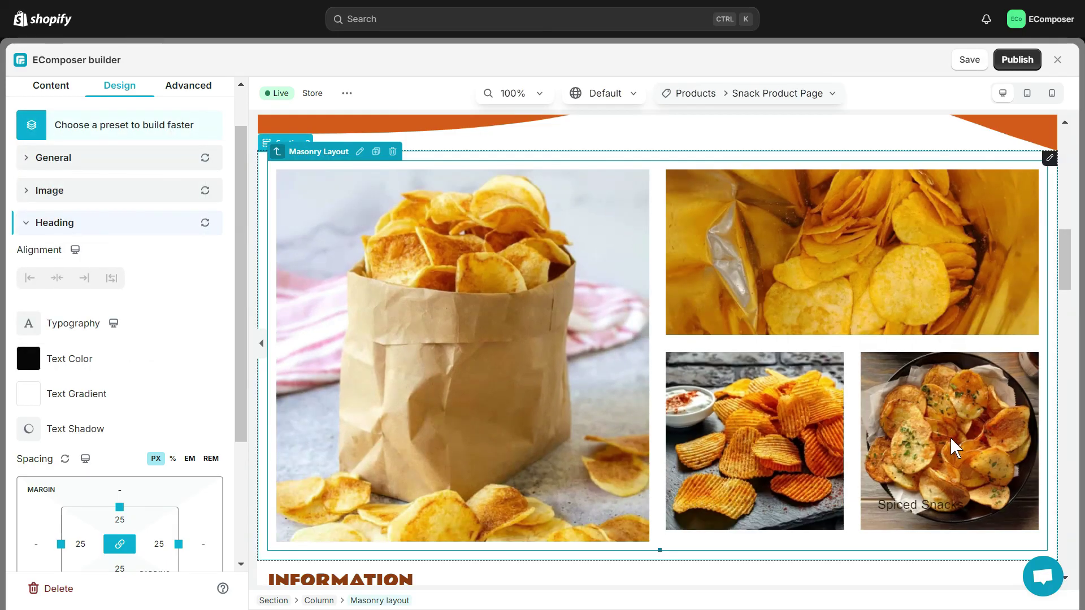
left_click(28, 359)
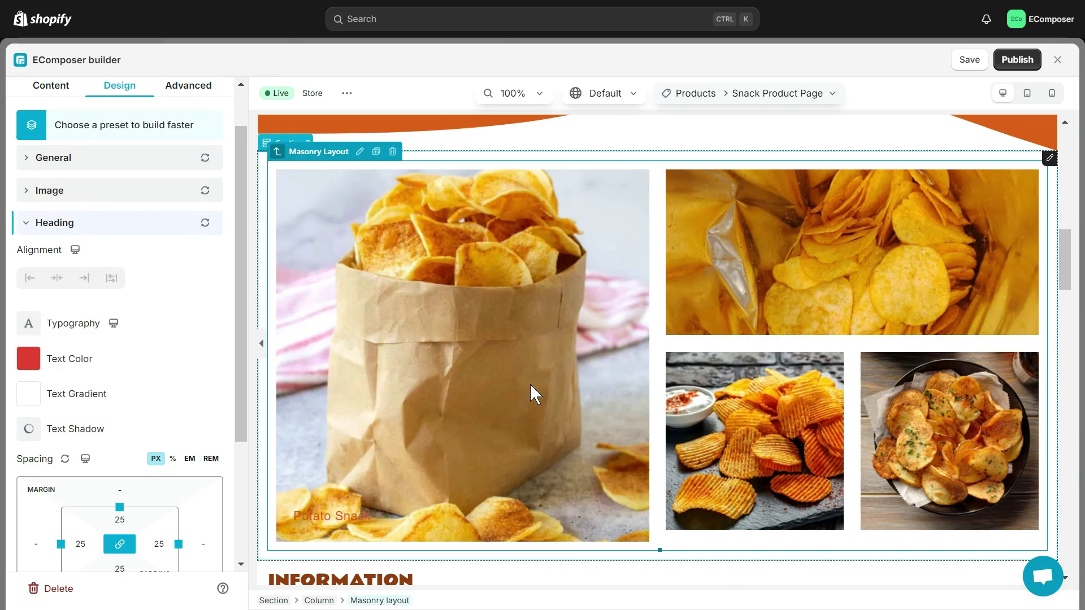
left_click(28, 361)
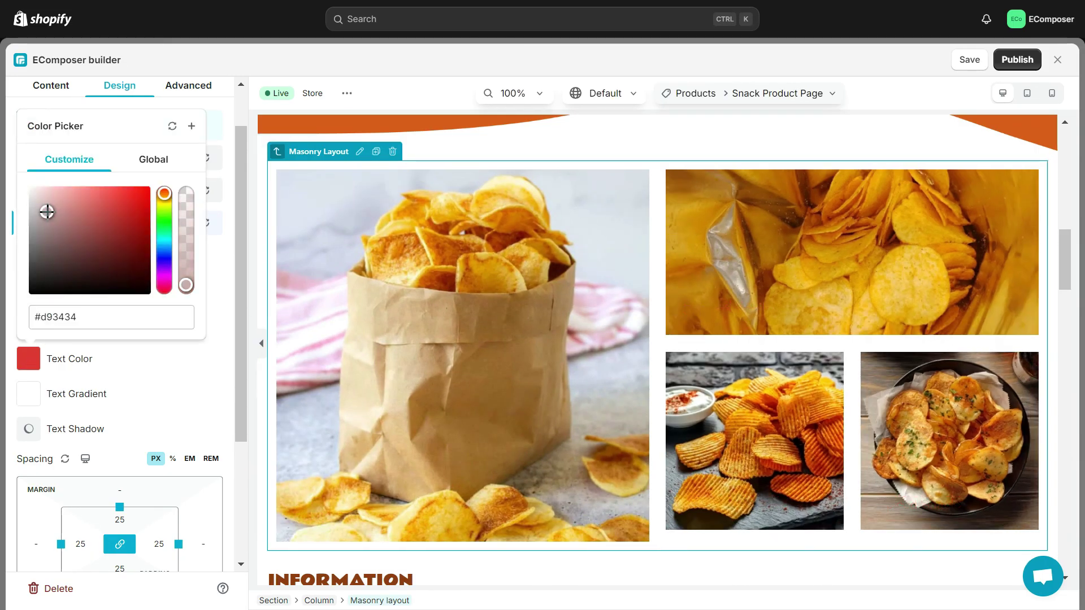
left_click_drag(45, 211, 19, 181)
- Look over the Button and Icon style sections without changing them
scroll(170, 310, "down", 10)
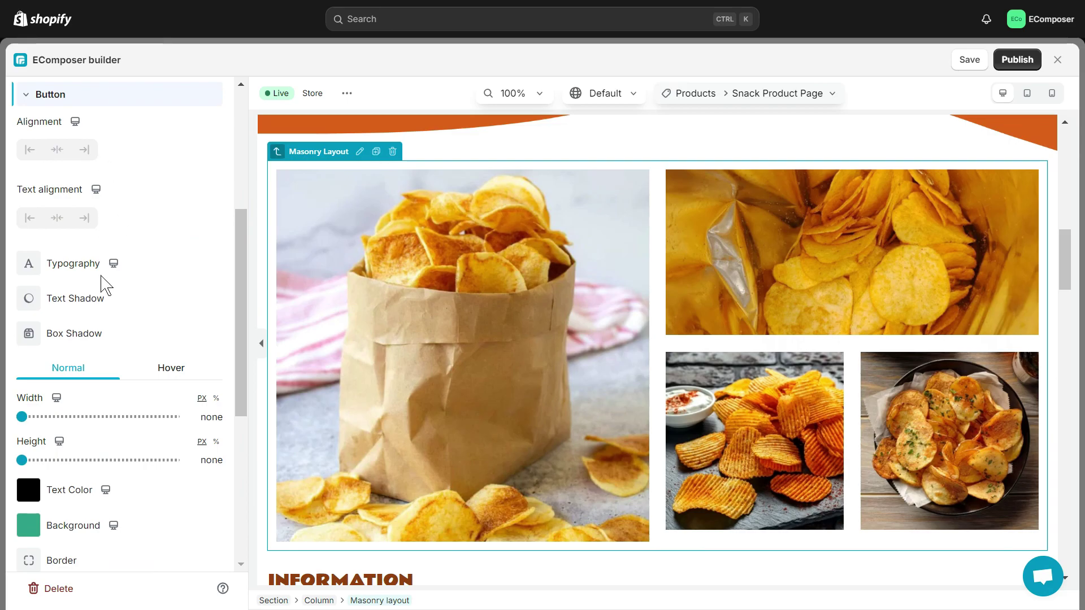
scroll(229, 531, "down", 5)
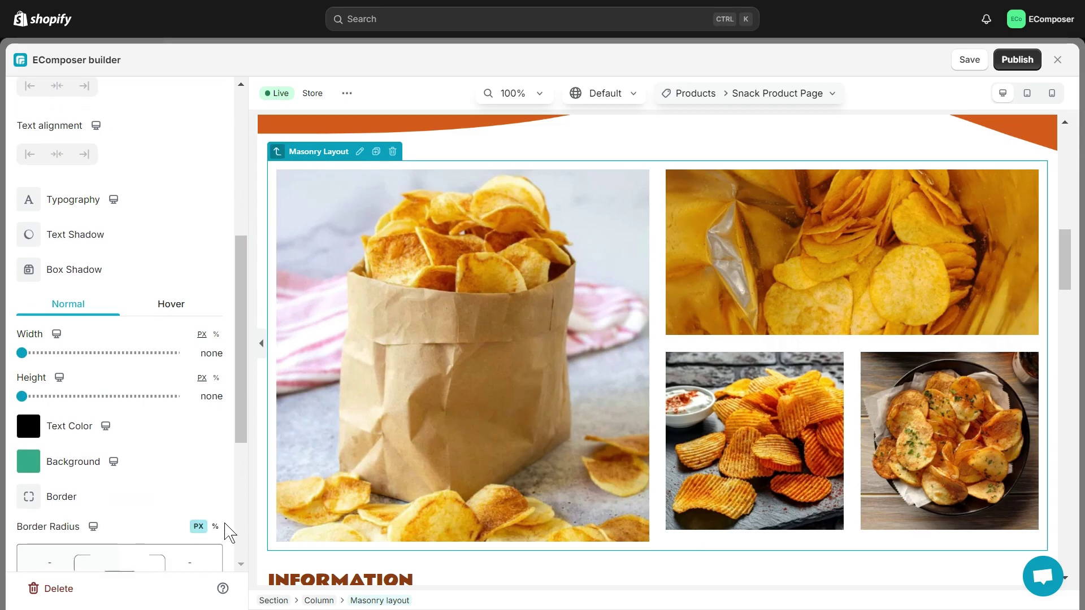
scroll(229, 531, "down", 6)
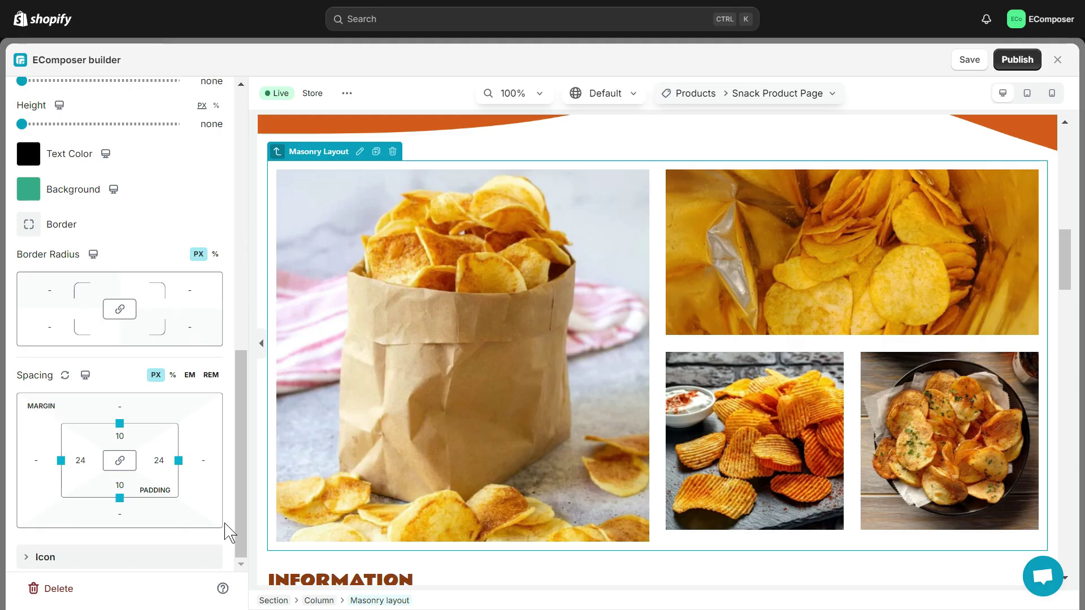
left_click(161, 557)
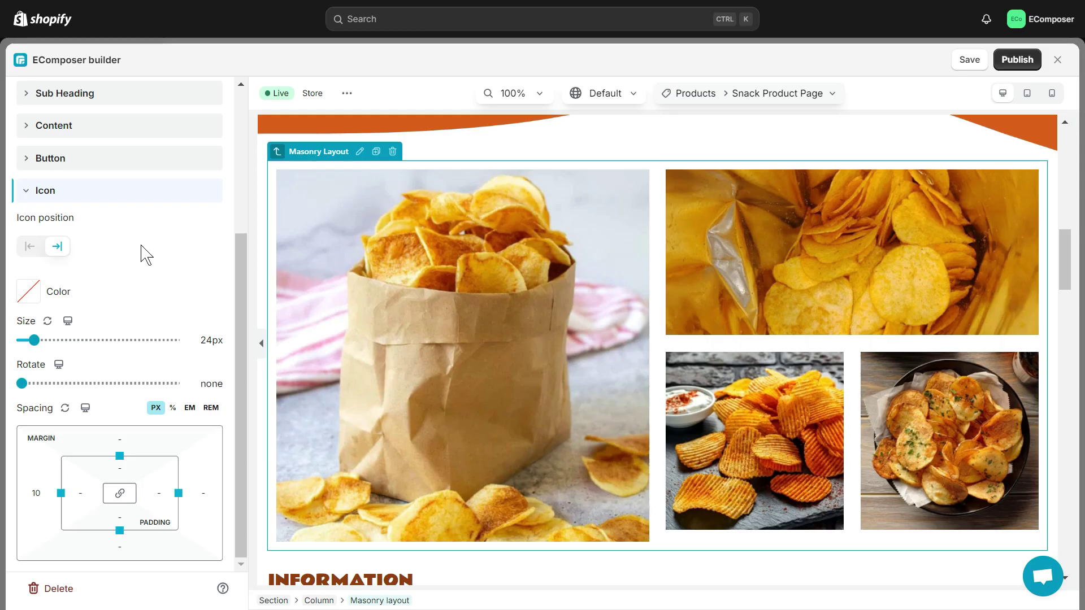
left_click(107, 191)
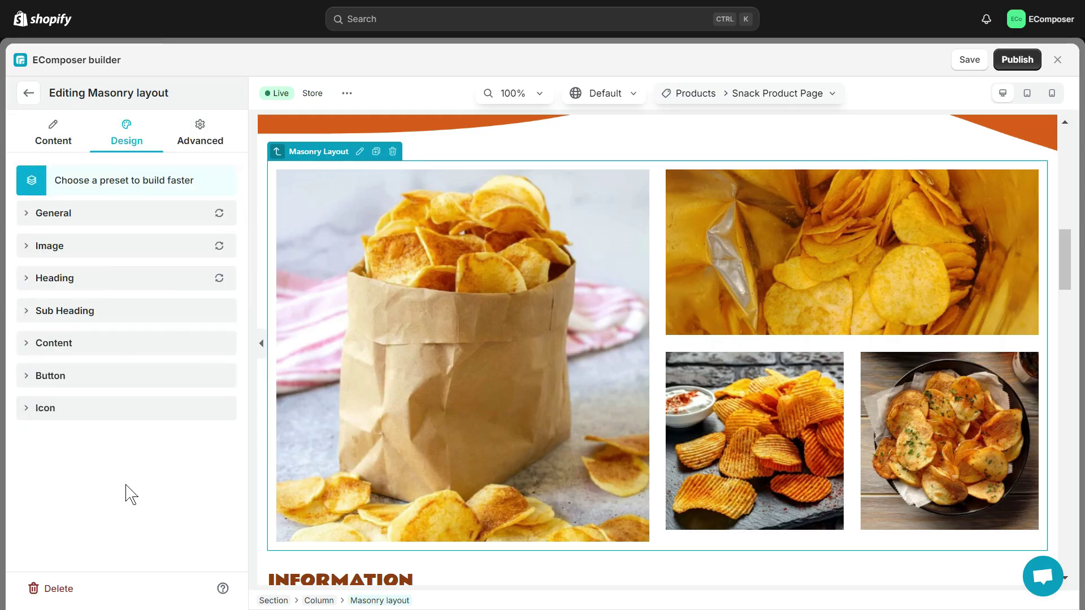
- Save and publish the Snack Product Page template with 'Apply for all products' kept
left_click(1020, 62)
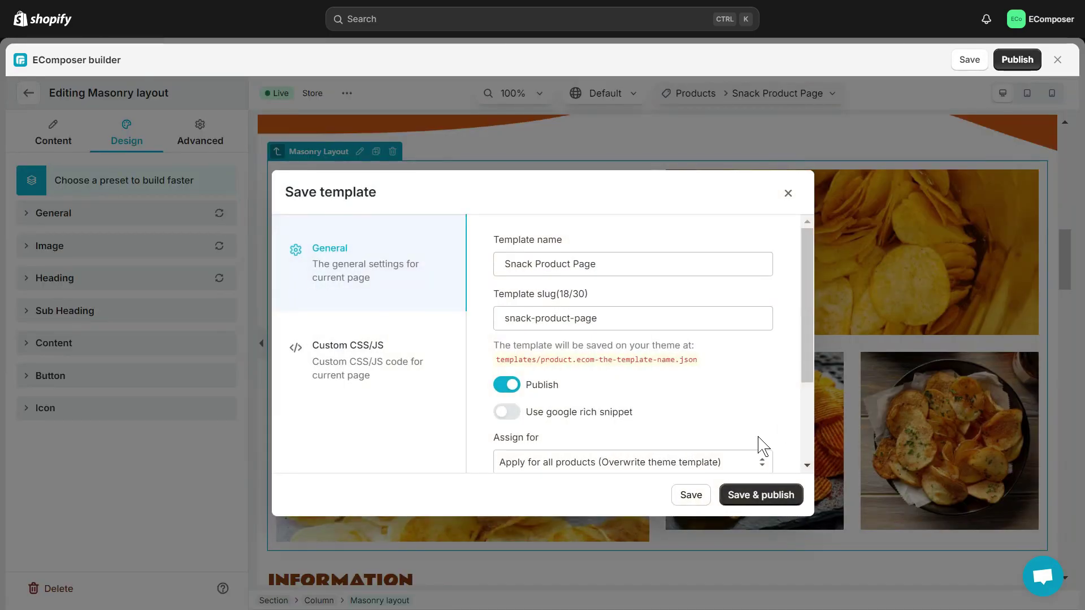
left_click(768, 493)
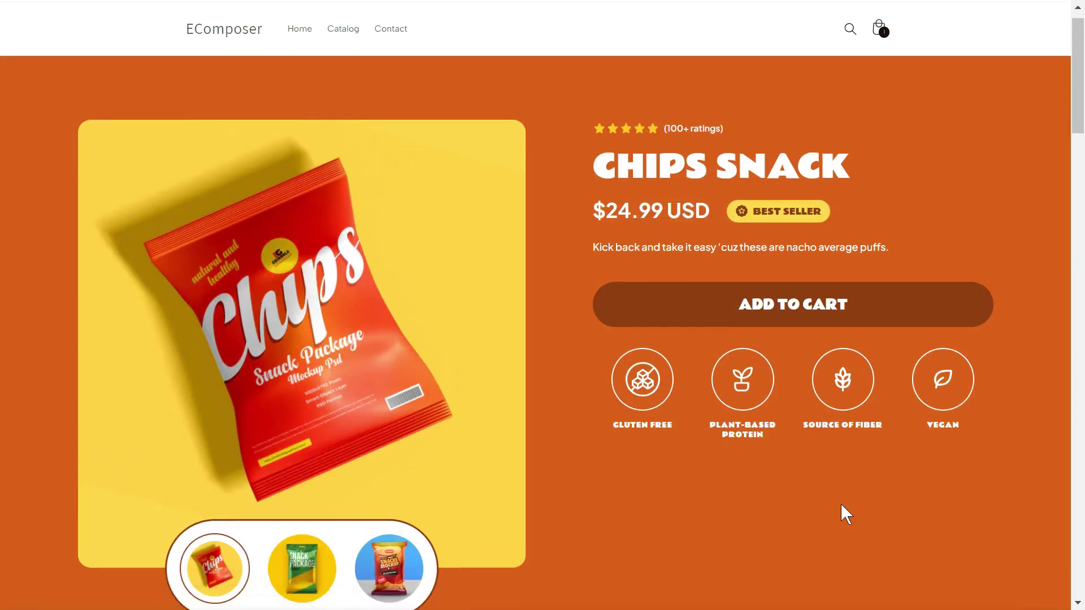
scroll(846, 514, "down", 4)
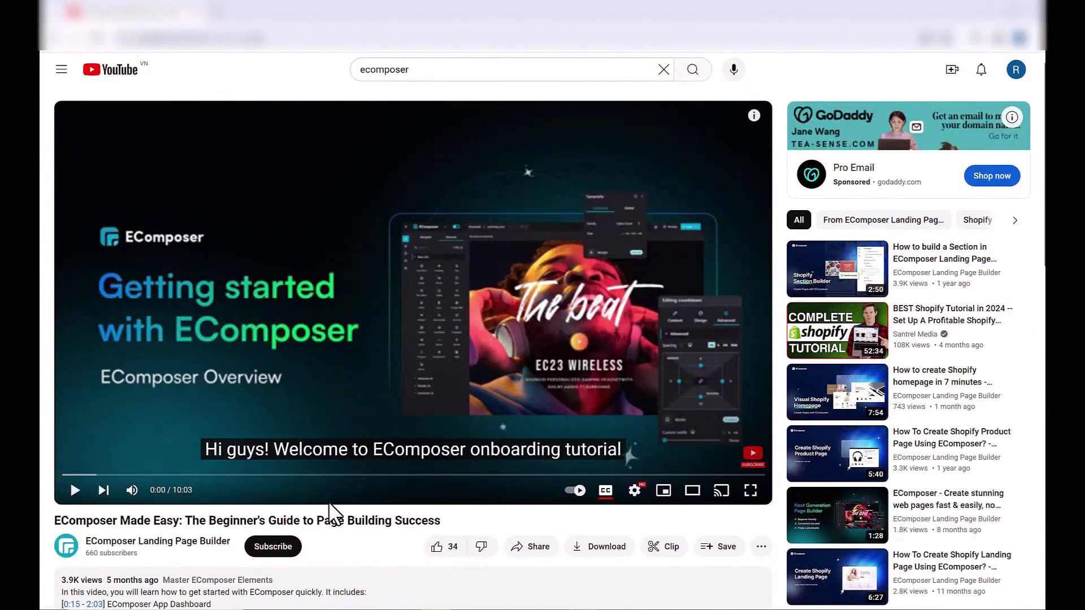
- Like the EComposer Made Easy tutorial, subscribe to the channel, and expand the full description
left_click(436, 547)
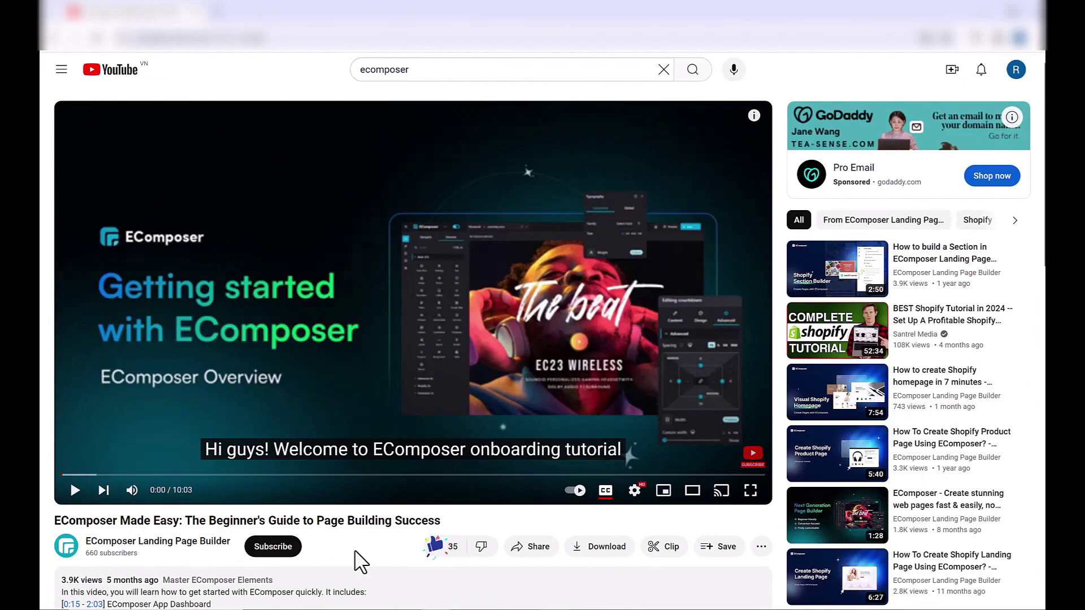
left_click(282, 548)
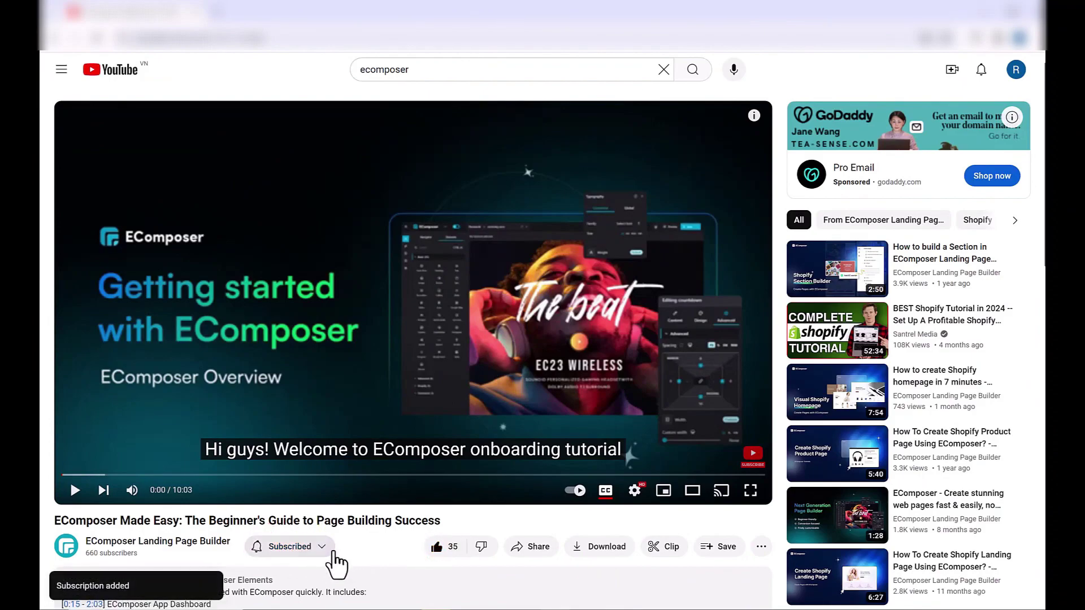
scroll(408, 554, "down", 4)
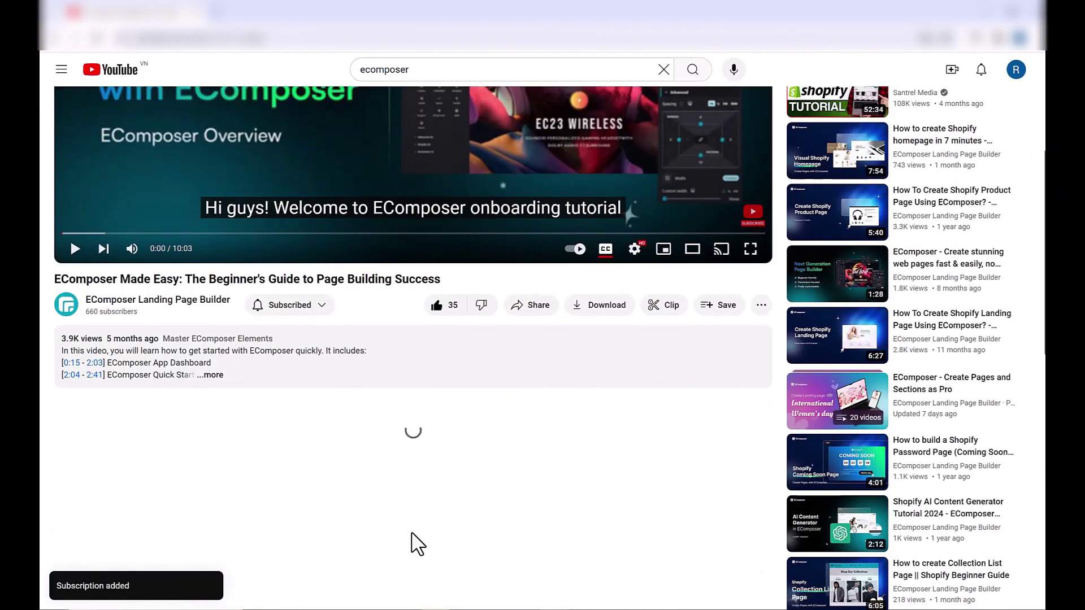
left_click(213, 375)
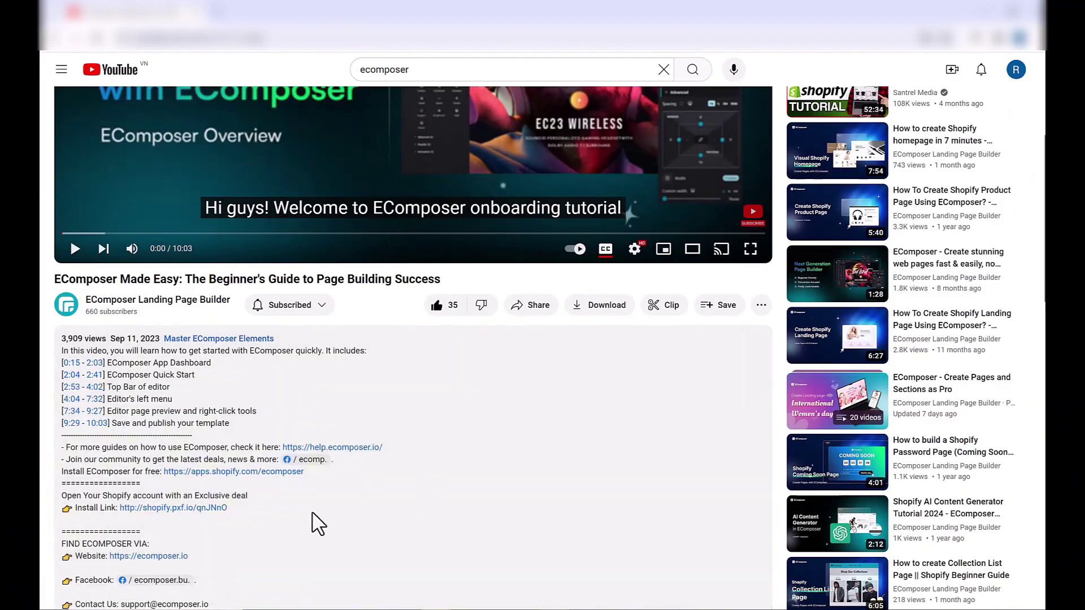
left_click(219, 510)
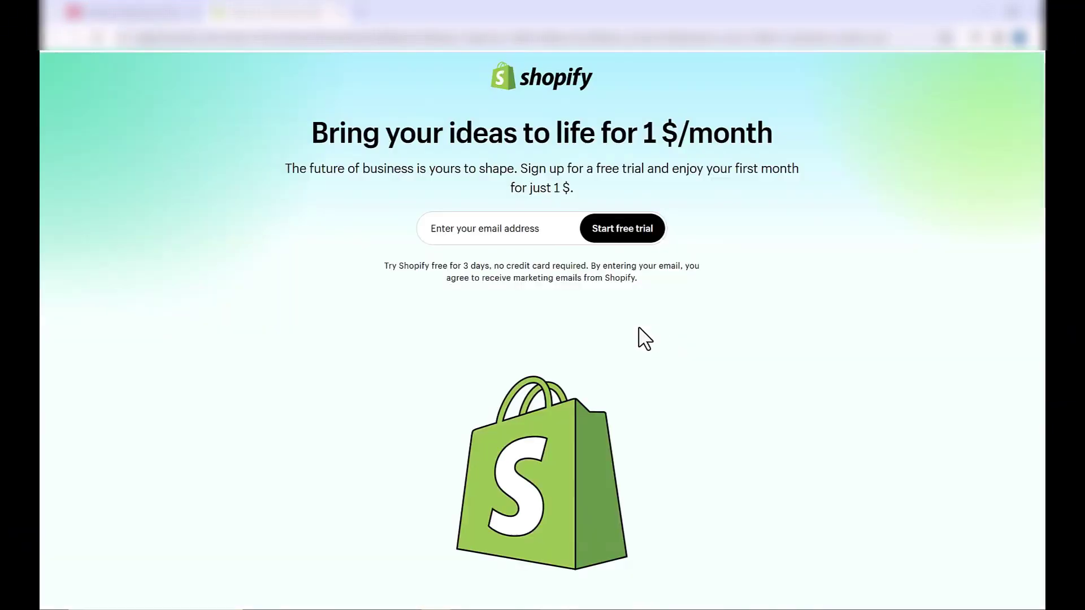